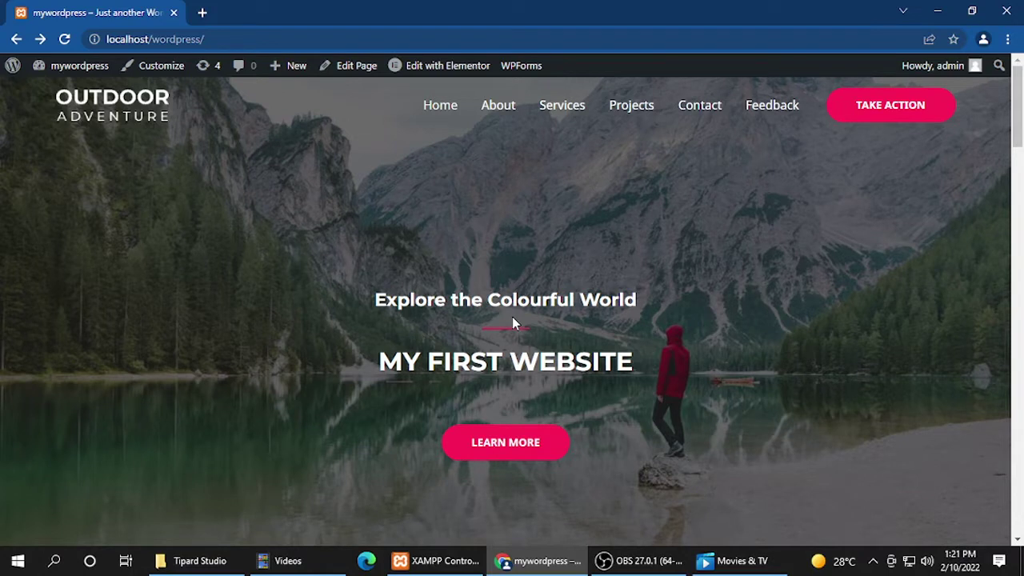
Open the site's dashboard, go to the page for adding plugins and search for forminator
mouse_move(72, 76)
click(72, 93)
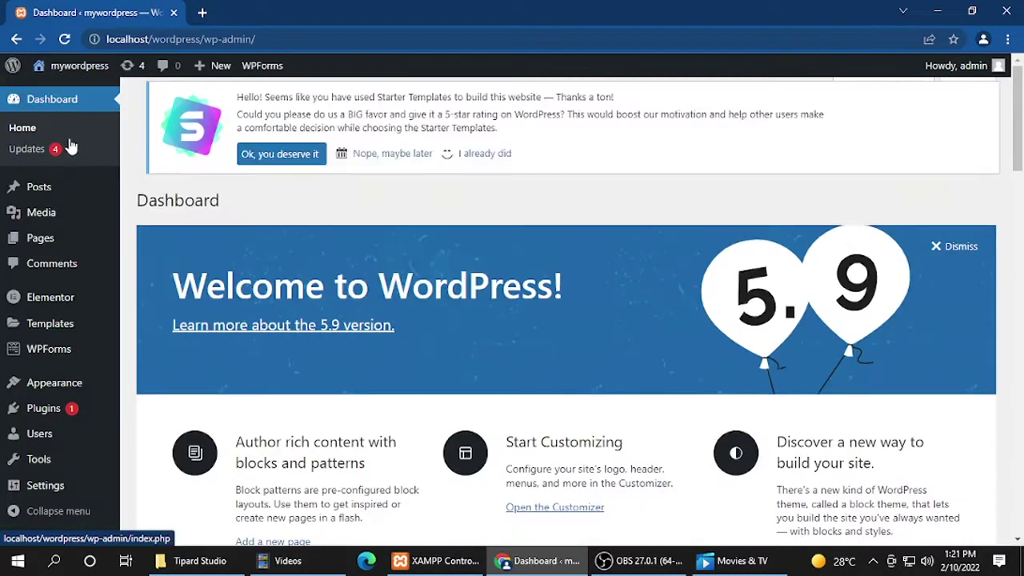
click(57, 411)
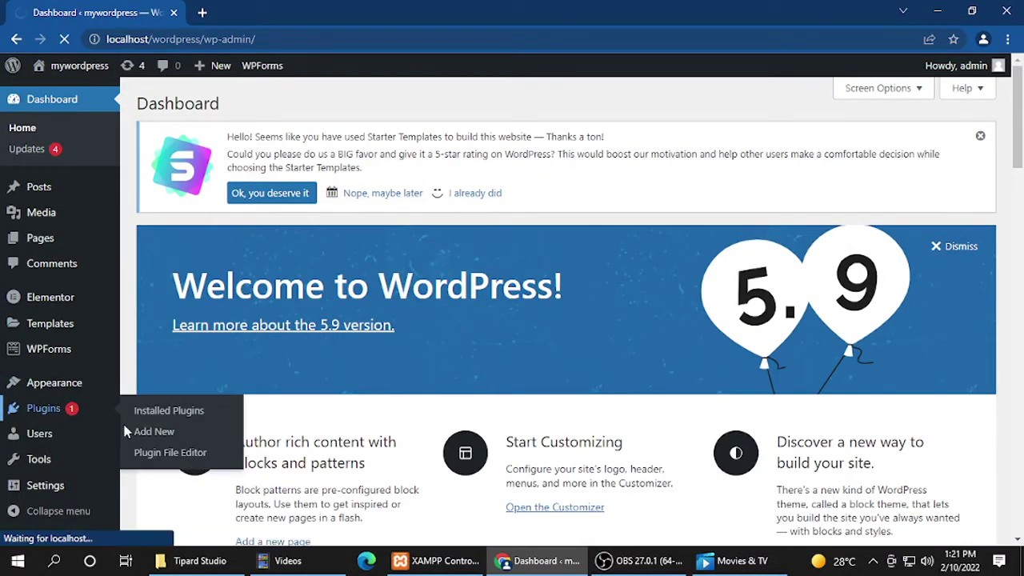
click(163, 439)
click(845, 244)
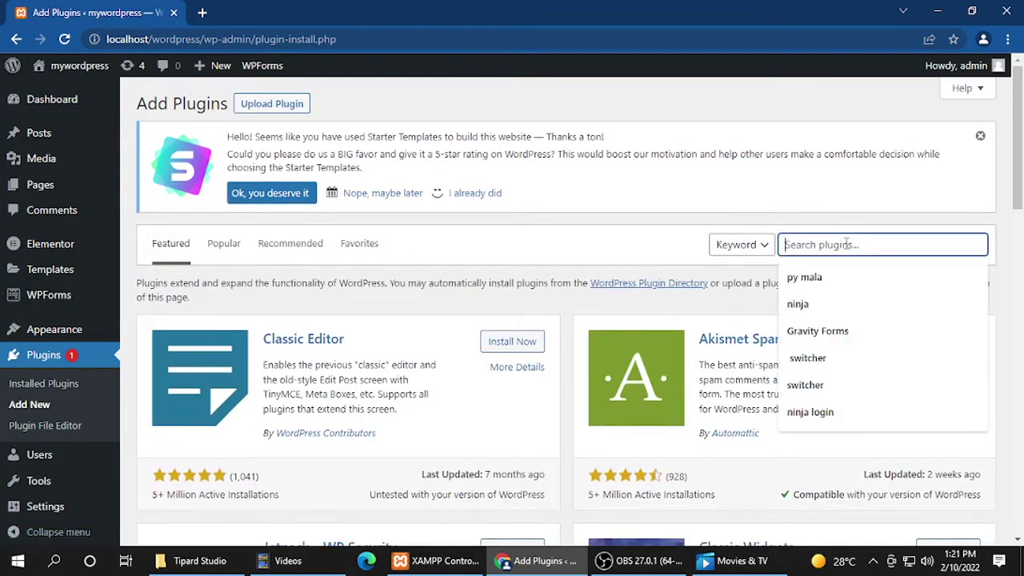
text(forminator)
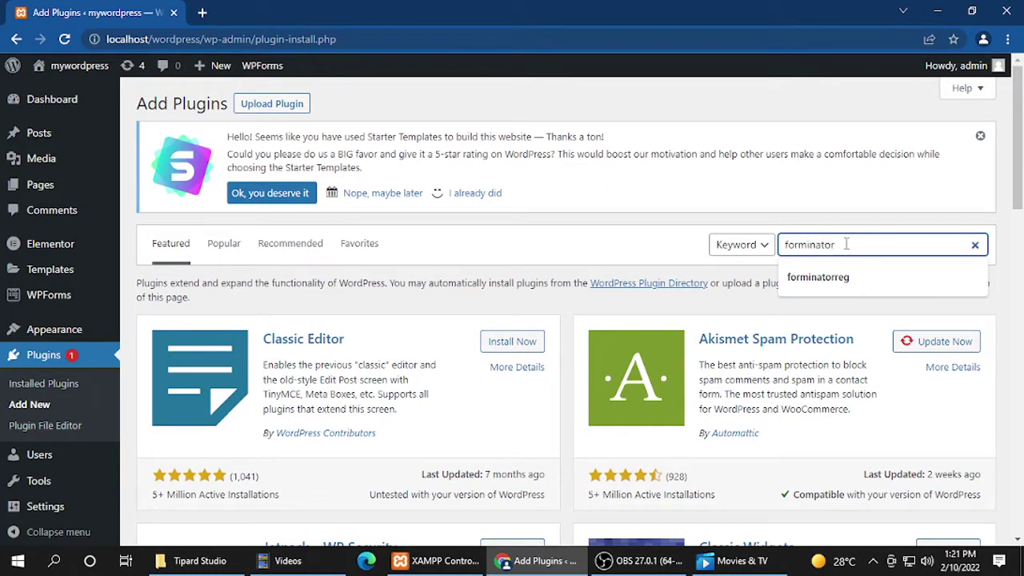
key(Return)
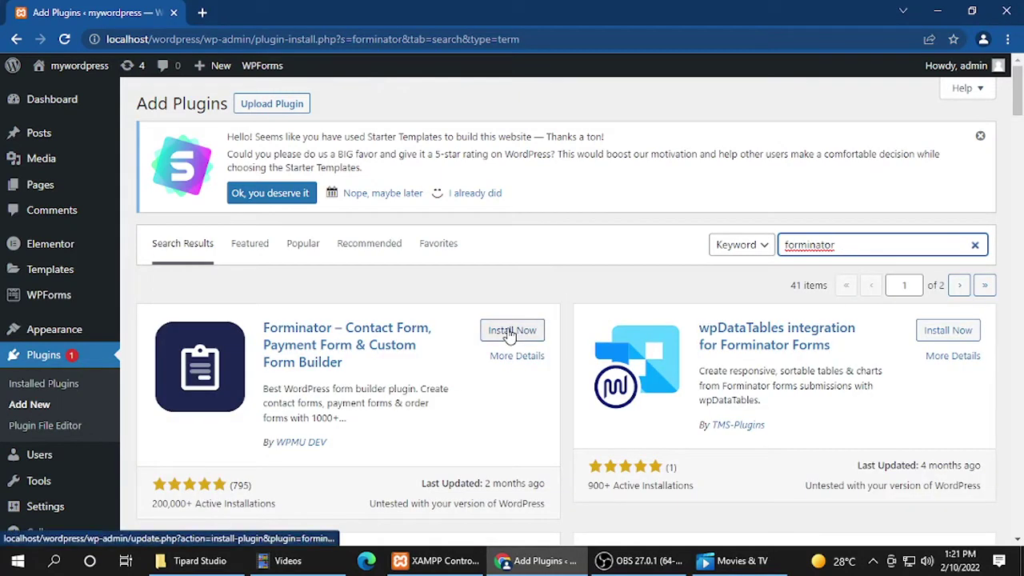
Install and activate the Forminator contact form plugin, and open its dashboard
click(509, 330)
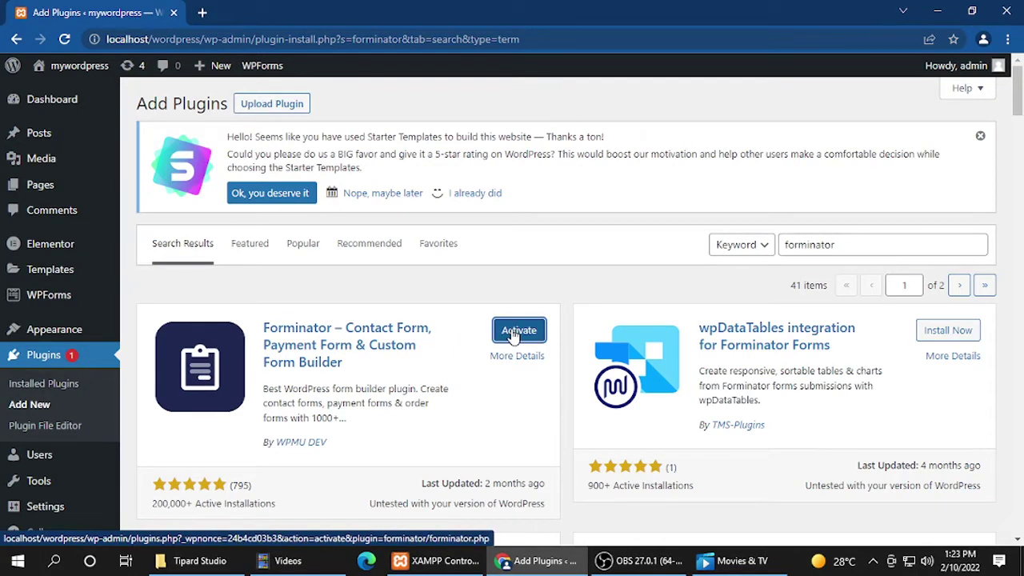
click(517, 331)
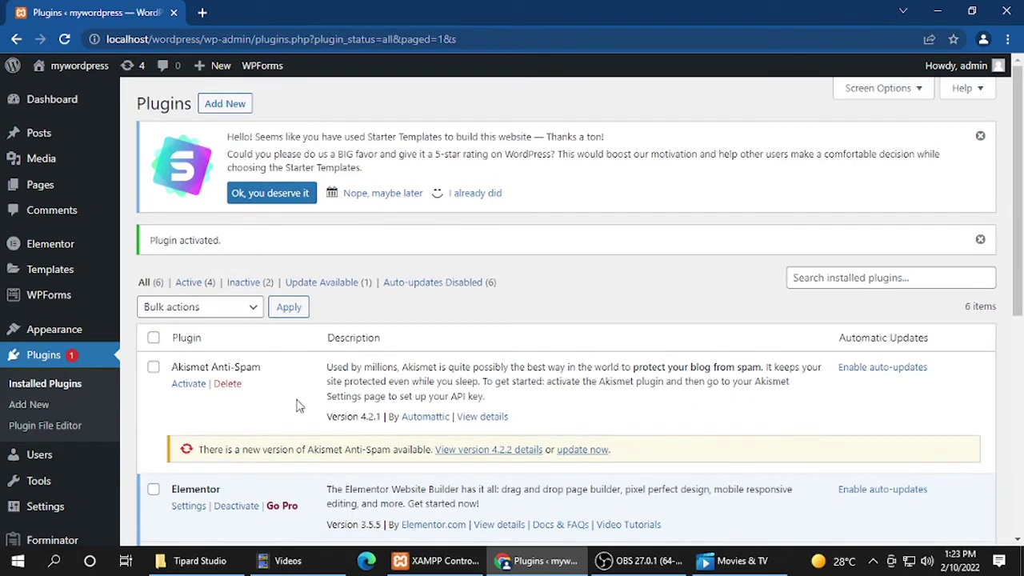
scroll(294, 406, down, 3)
scroll(296, 406, down, 2)
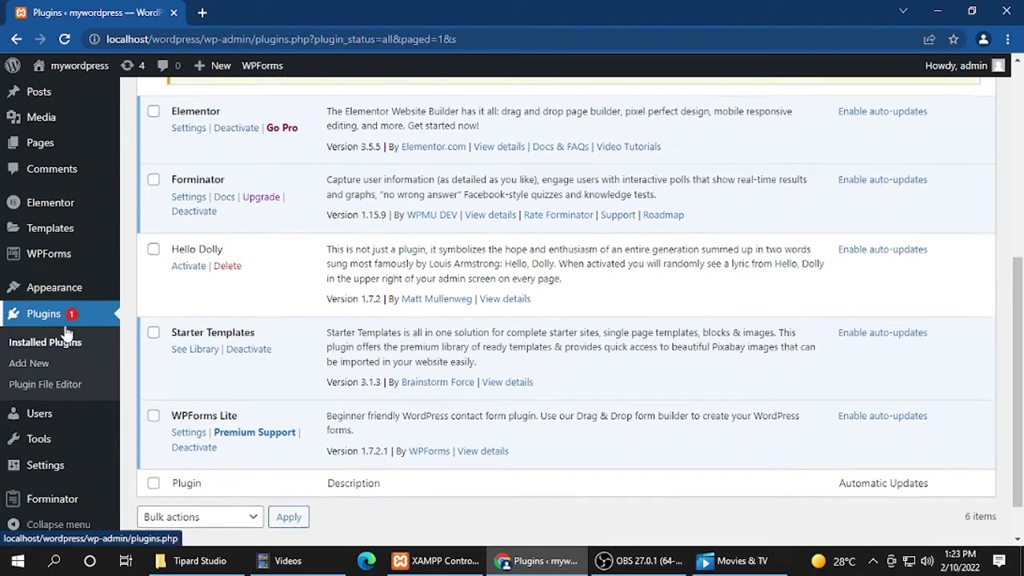
scroll(18, 448, down, 1)
click(60, 504)
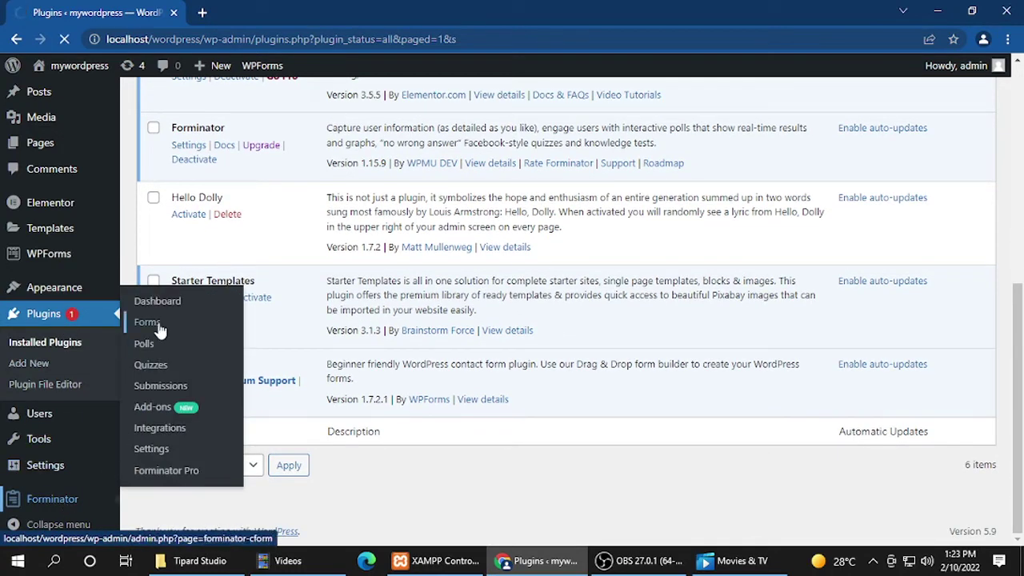
Create a form from the Blank template and name it feedbackform
scroll(384, 393, down, 3)
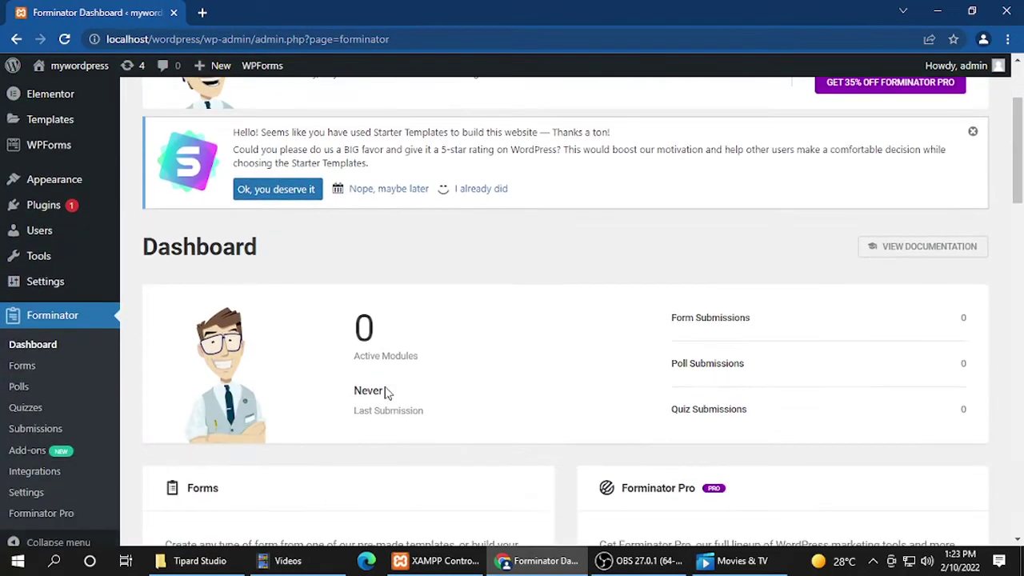
scroll(384, 393, down, 3)
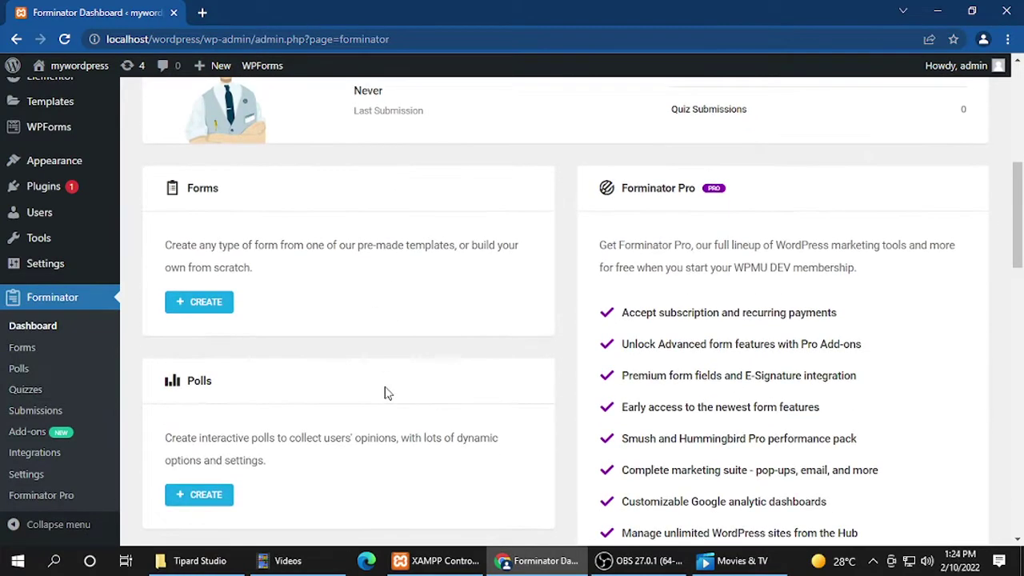
scroll(383, 392, up, 5)
scroll(384, 393, up, 1)
scroll(384, 392, down, 5)
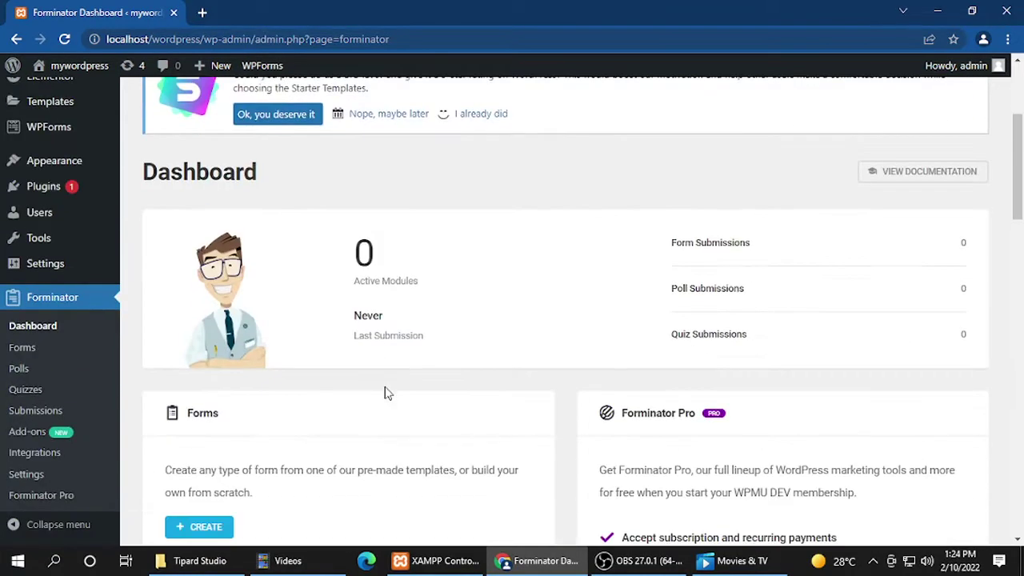
click(210, 379)
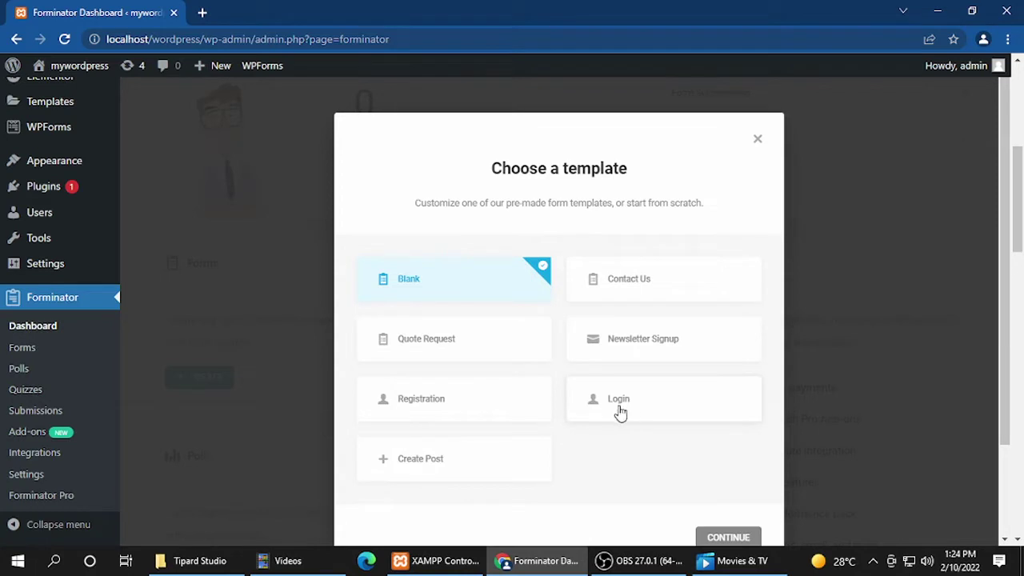
scroll(665, 402, down, 3)
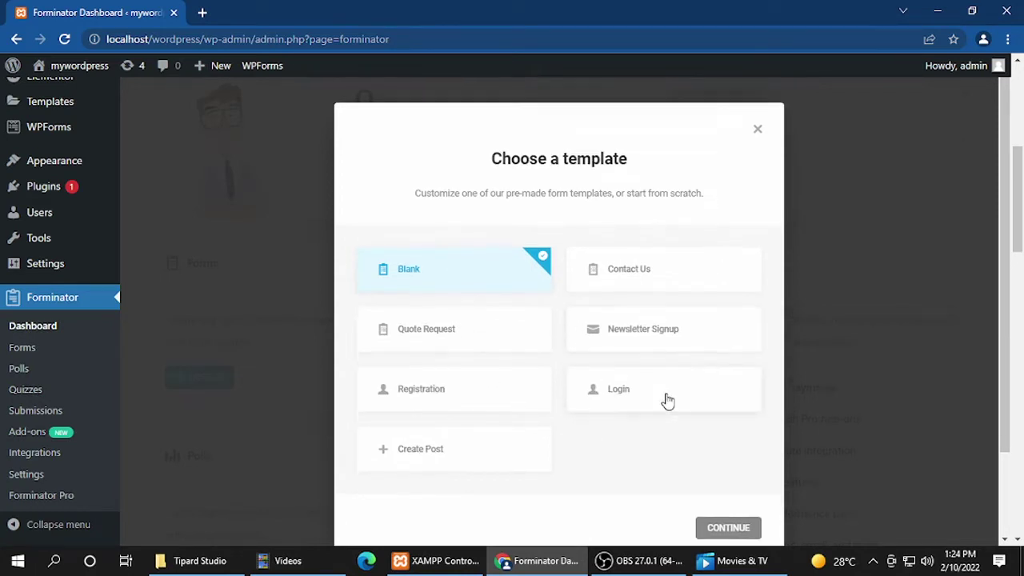
click(702, 425)
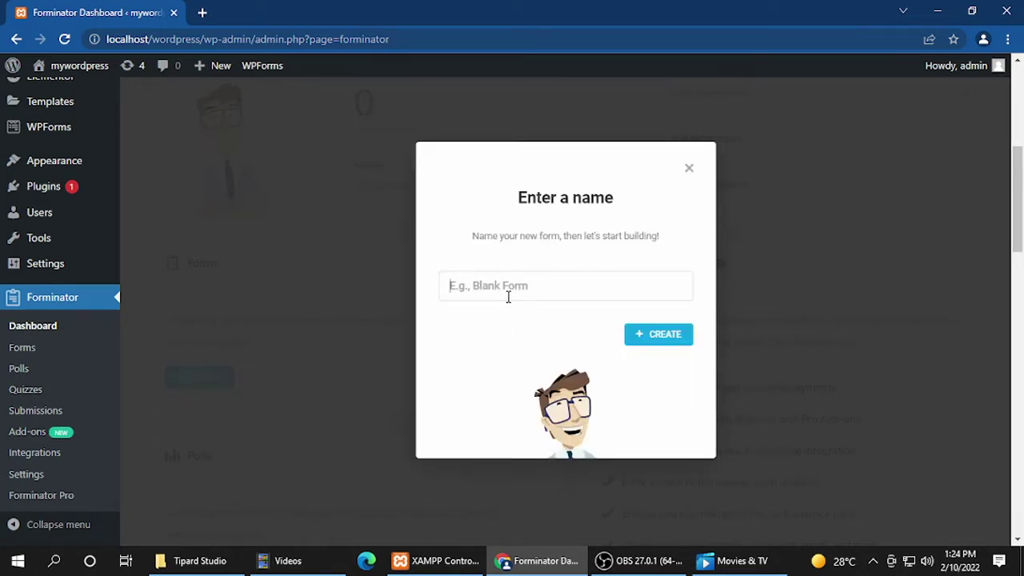
text(feedbackform)
click(637, 338)
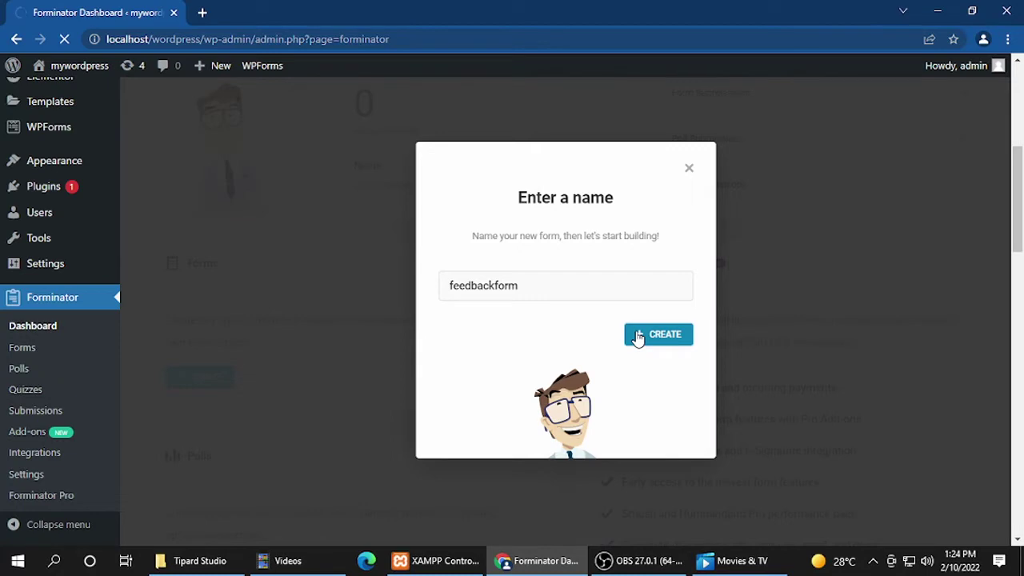
Insert Name, Email, Phone and Textarea fields into the feedbackform form
scroll(516, 347, down, 2)
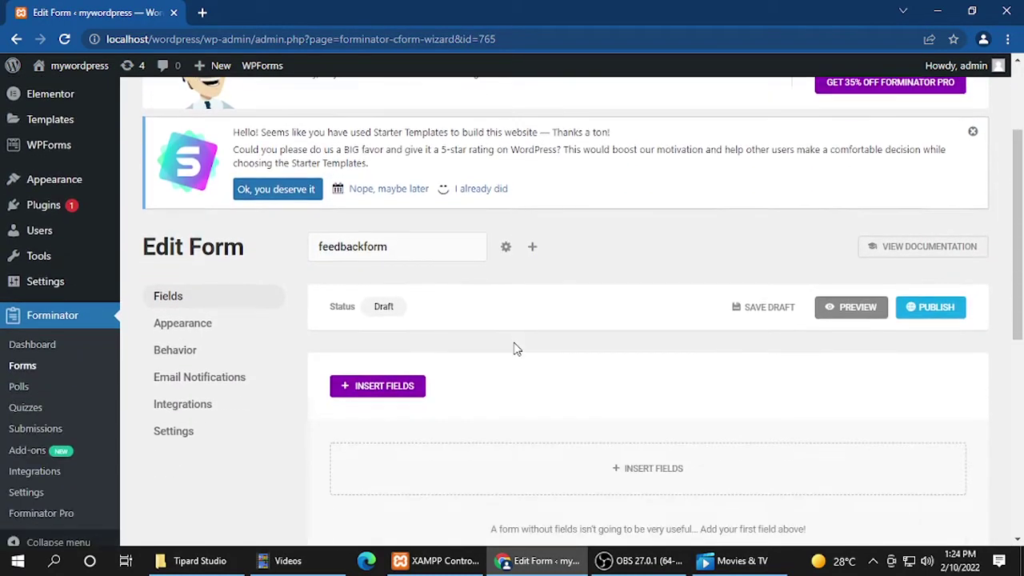
scroll(516, 348, down, 2)
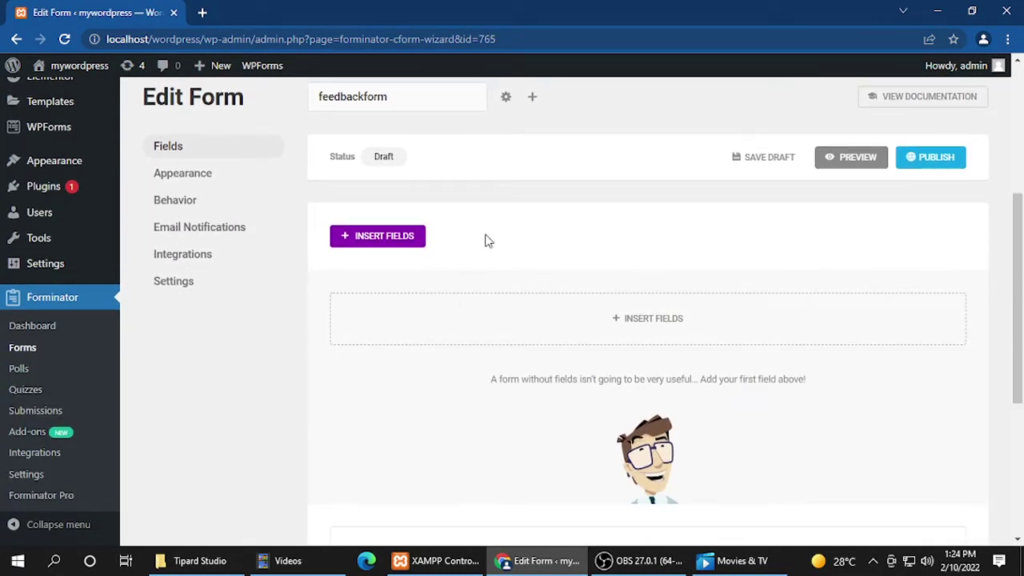
click(394, 236)
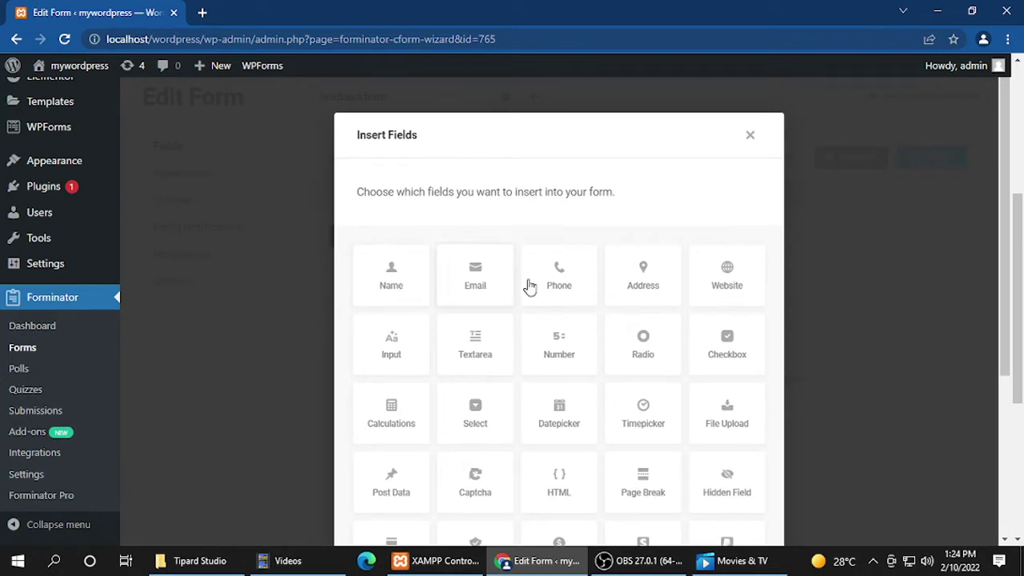
scroll(562, 382, down, 5)
scroll(494, 371, up, 5)
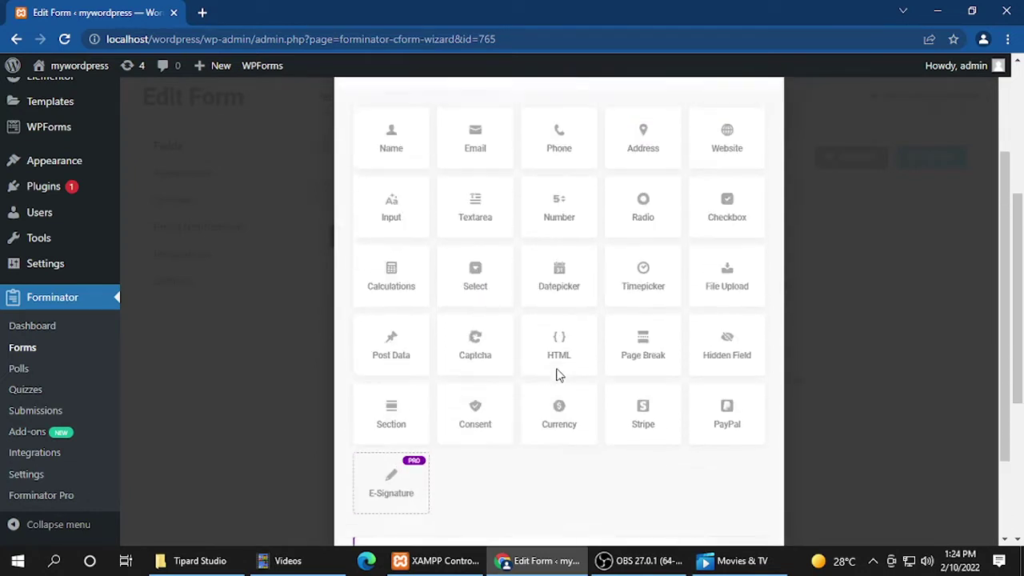
click(400, 290)
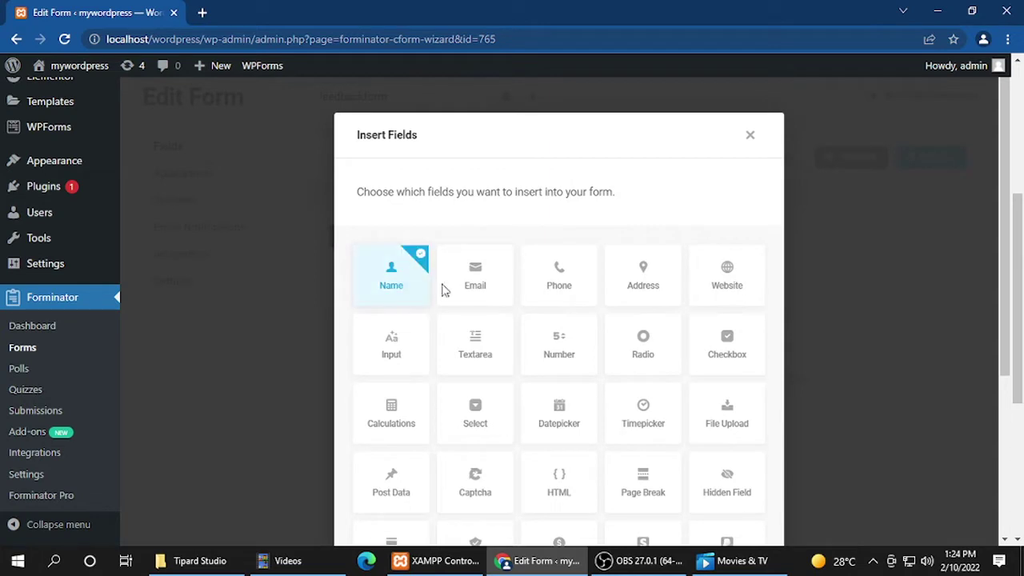
click(466, 293)
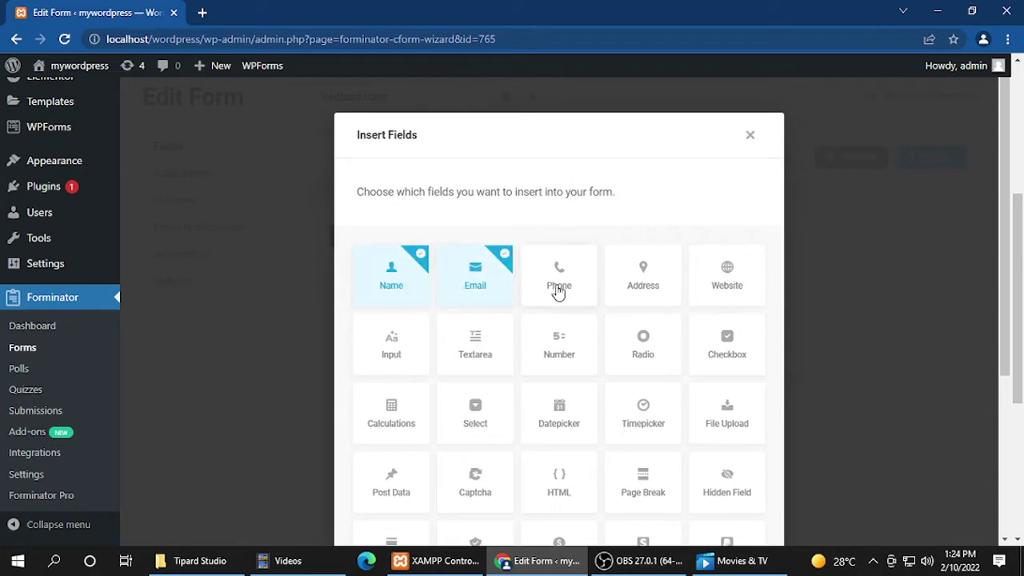
click(554, 288)
scroll(496, 380, down, 1)
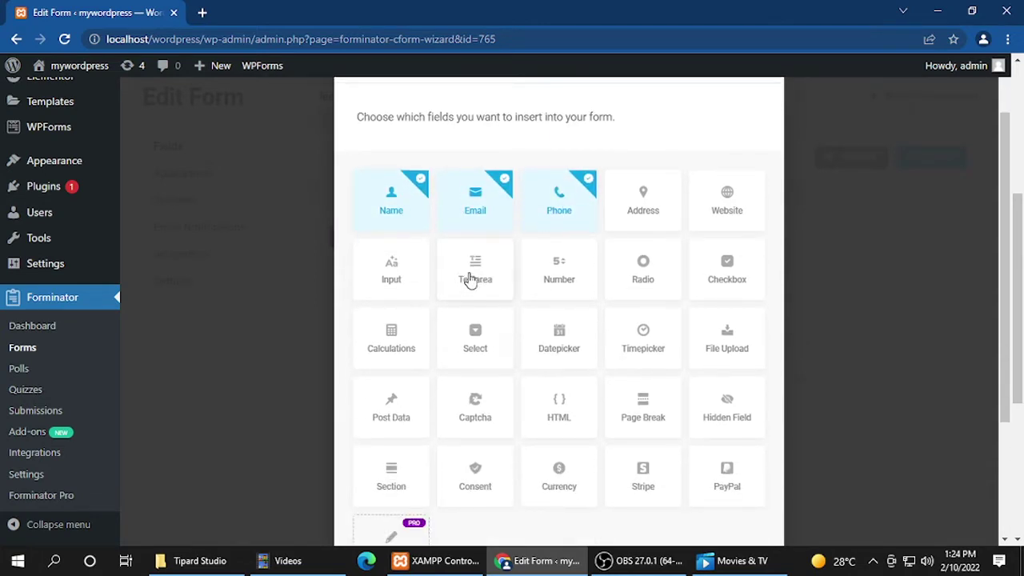
click(482, 275)
scroll(543, 300, down, 2)
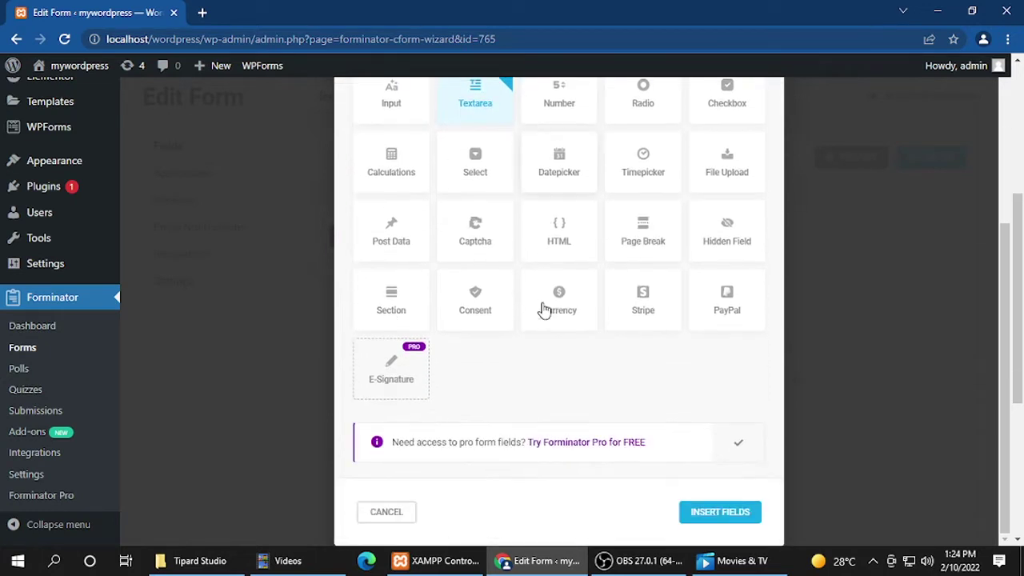
click(717, 513)
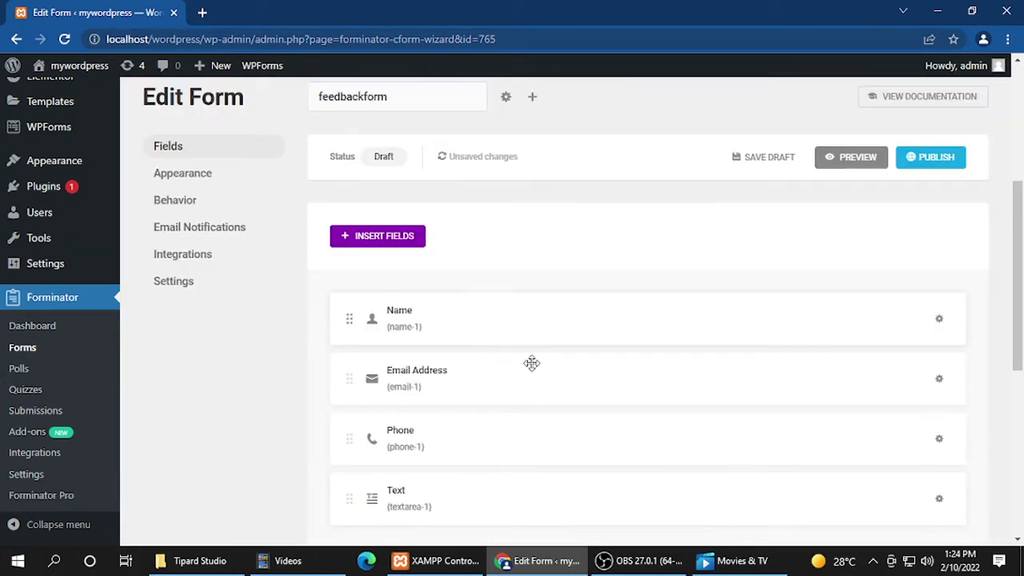
Try different arrangements of the Email Address and Phone fields, including side by side, and return them to separate rows with Email Address first
scroll(658, 383, down, 1)
scroll(659, 383, down, 1)
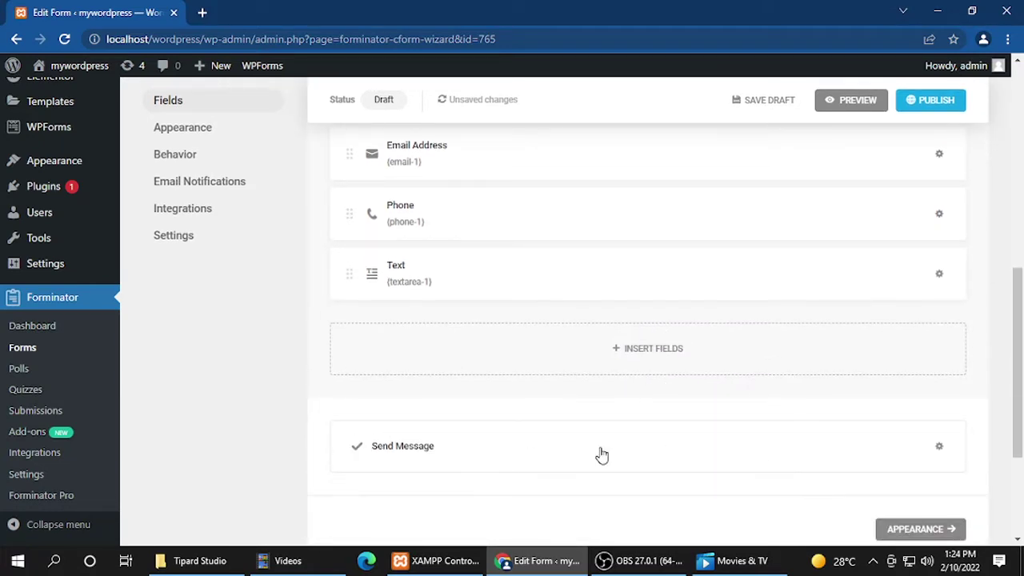
scroll(600, 452, up, 3)
scroll(600, 446, down, 2)
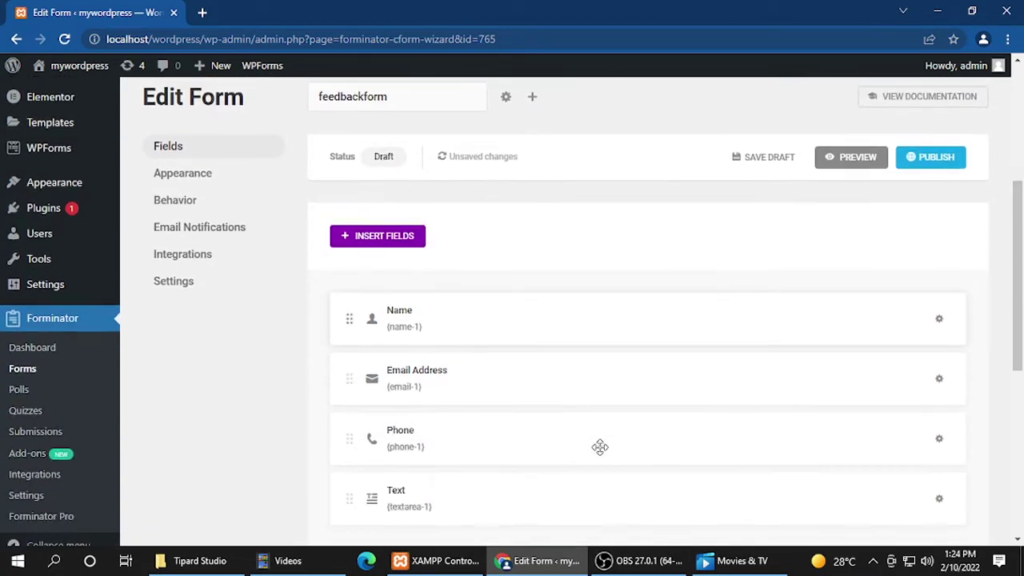
scroll(600, 447, down, 1)
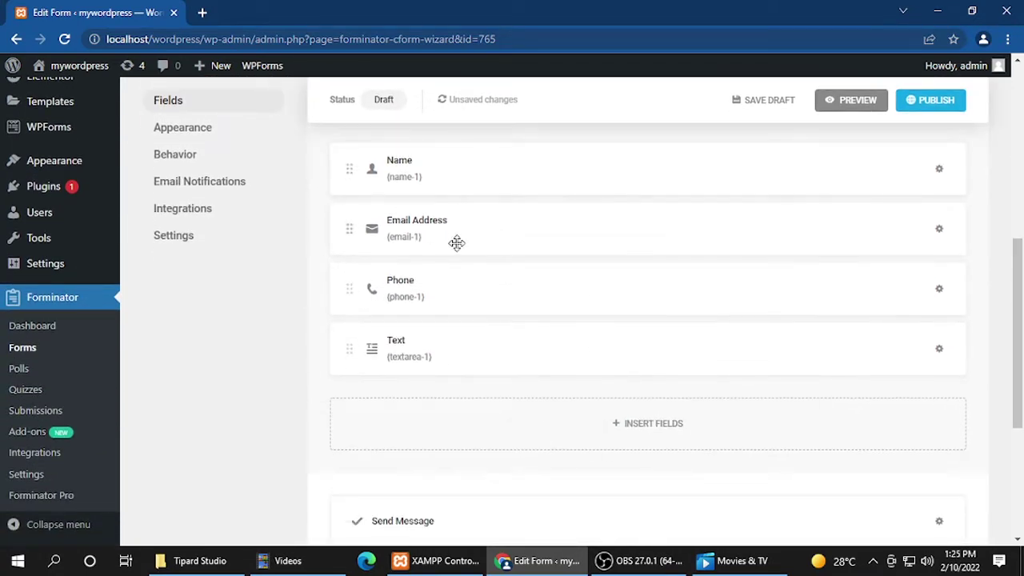
drag(450, 286, 451, 192)
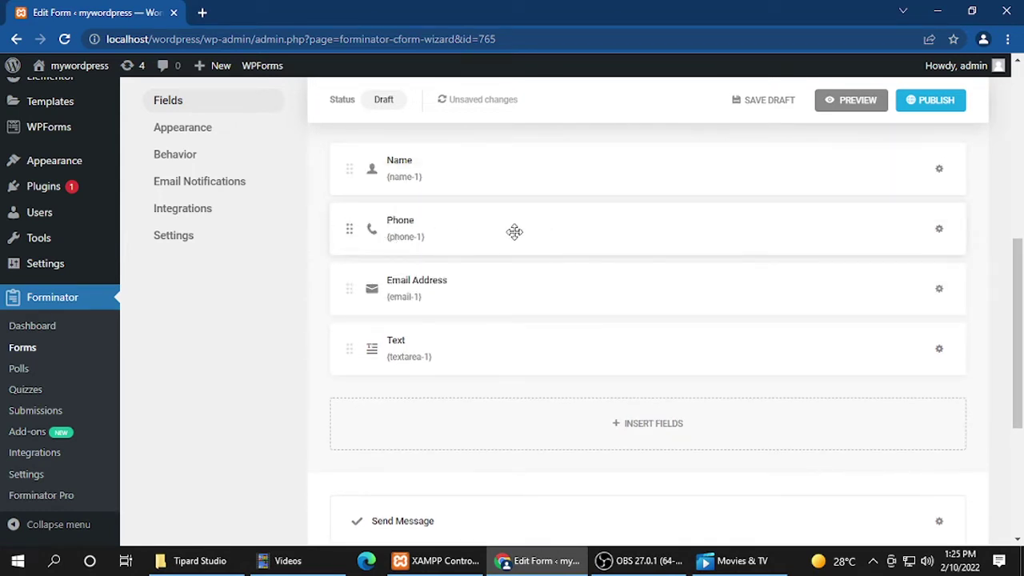
mouse_move(514, 232)
mouse_down()
mouse_move(509, 192)
mouse_move(511, 232)
mouse_up()
drag(427, 295, 424, 222)
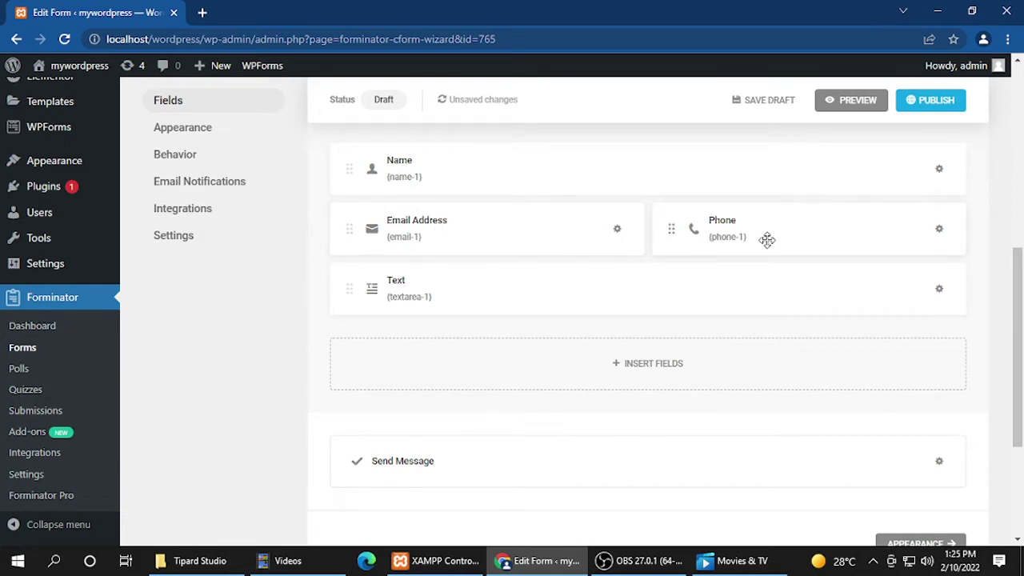
mouse_move(802, 231)
mouse_down()
mouse_move(535, 235)
mouse_move(801, 237)
mouse_up()
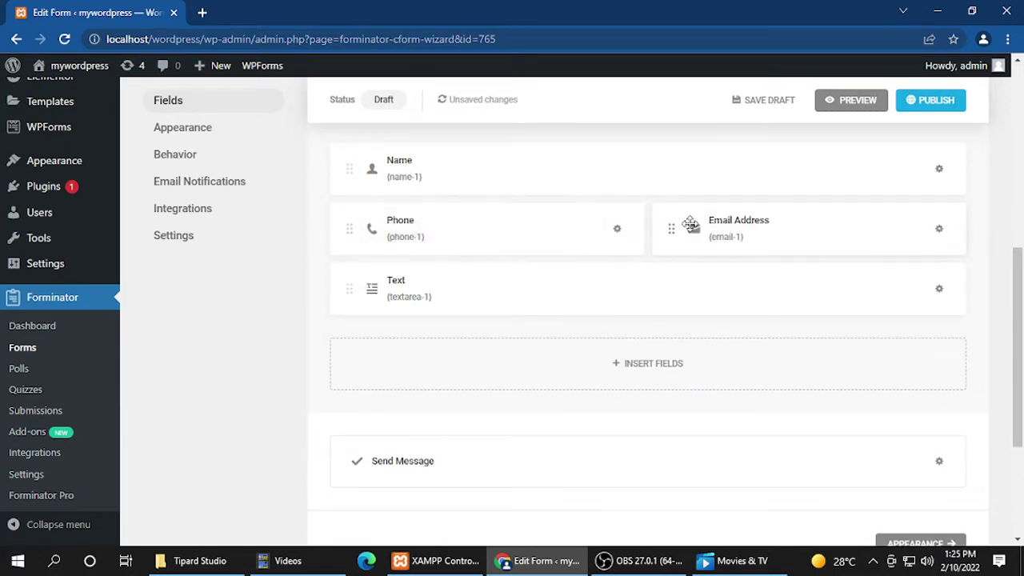
drag(525, 225, 637, 252)
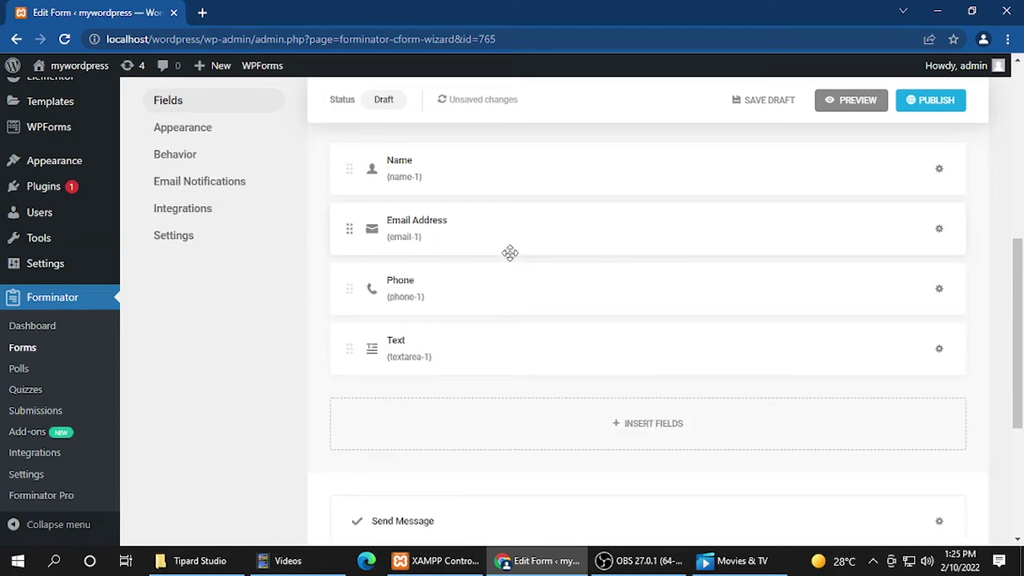
Set the Name field's placeholder to "enter name", try the Multiple name format and return it to Single
scroll(510, 264, down, 4)
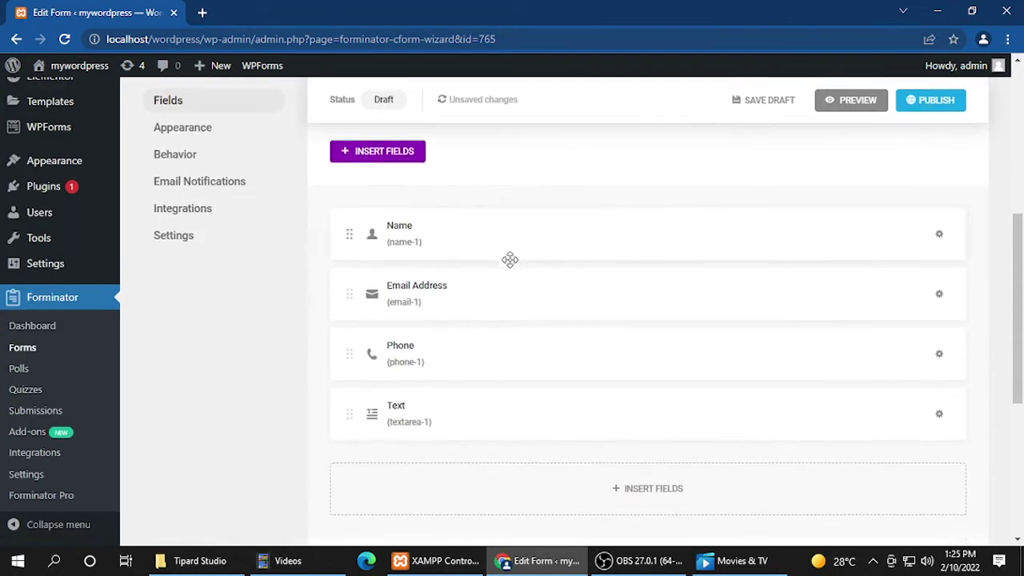
scroll(510, 259, down, 1)
scroll(512, 265, up, 1)
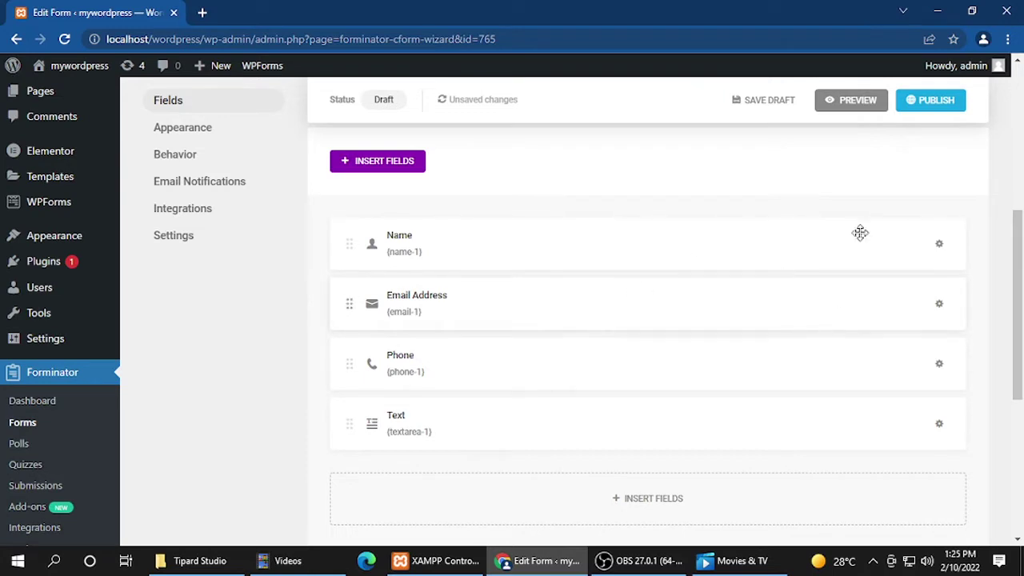
click(941, 246)
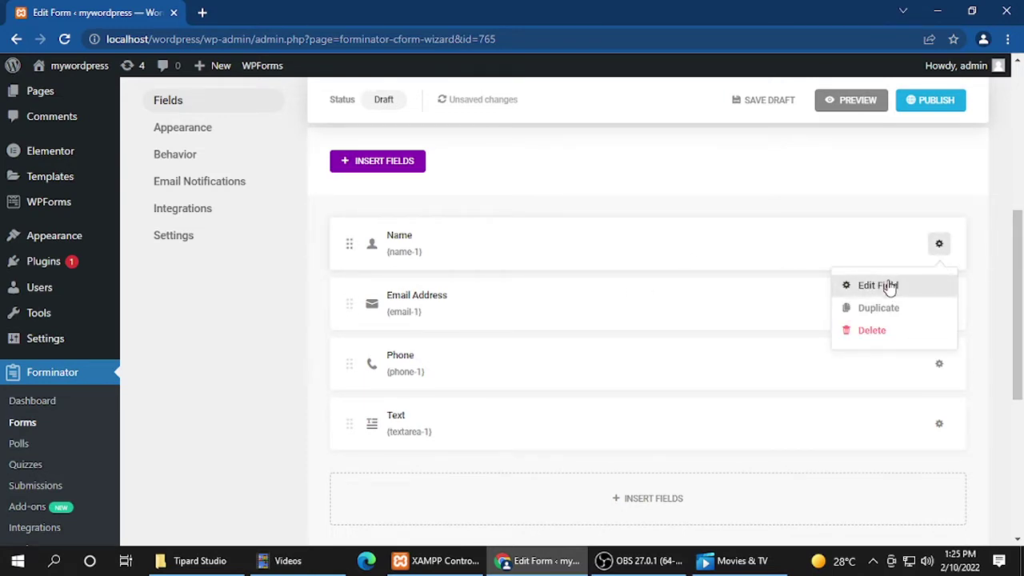
click(874, 286)
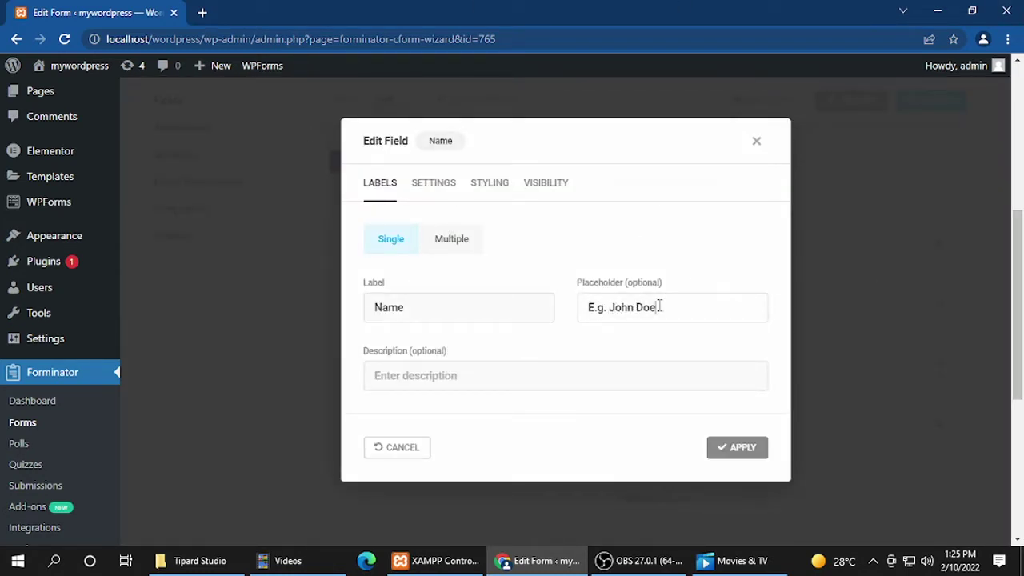
drag(659, 306, 558, 325)
key(BackSpace)
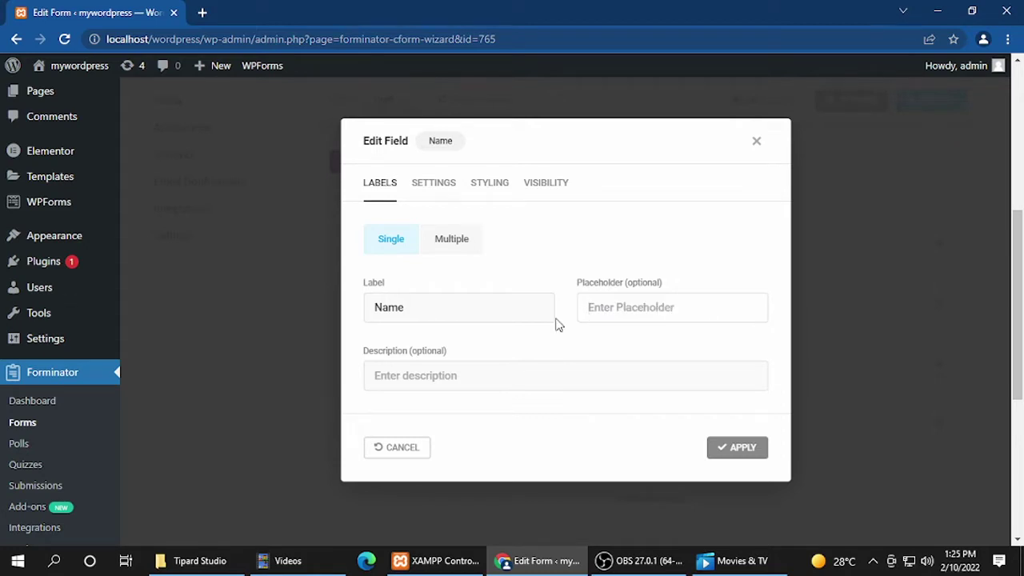
text(enter name)
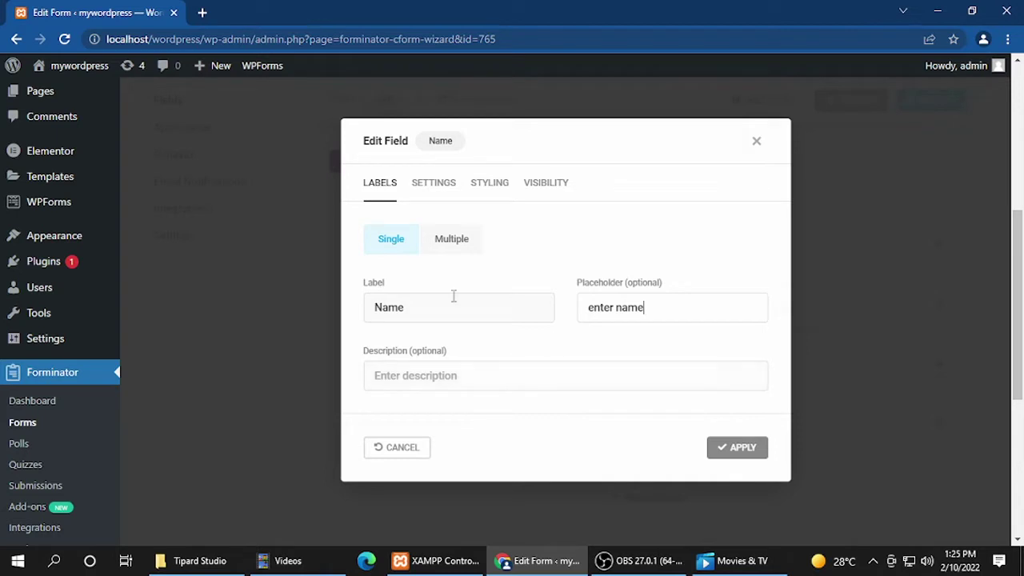
click(453, 243)
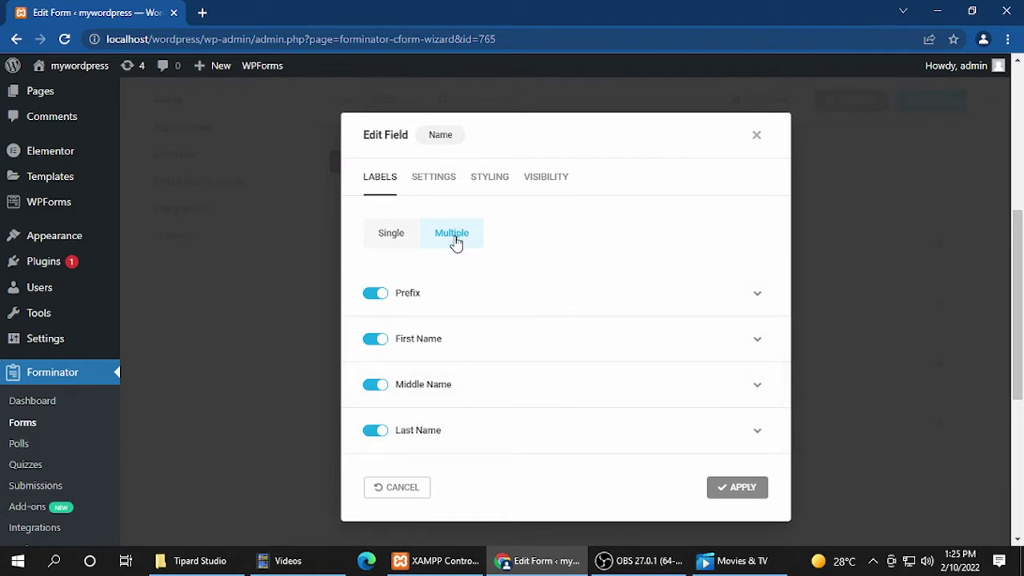
click(390, 244)
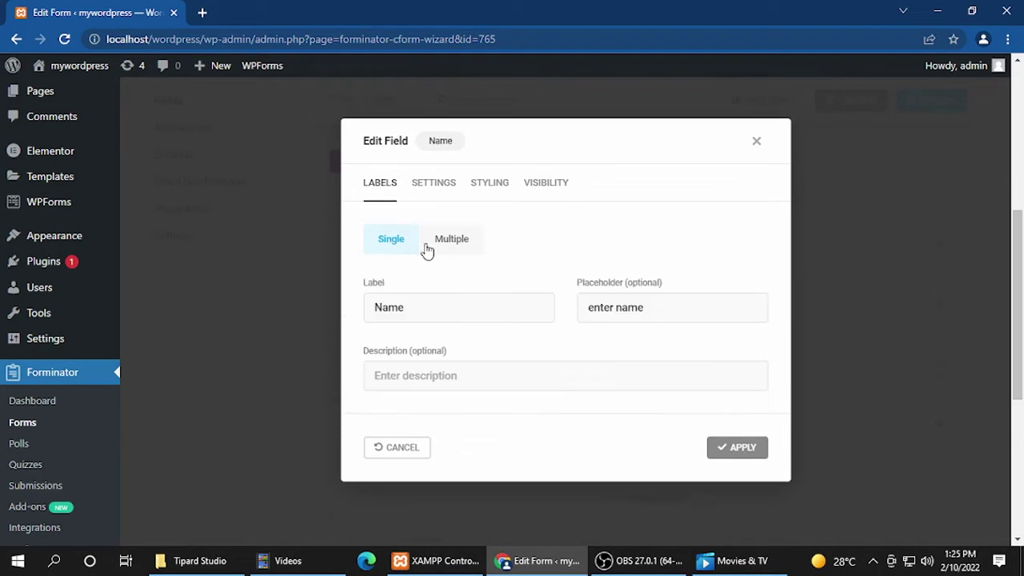
Make the Name field required and apply its settings
click(433, 192)
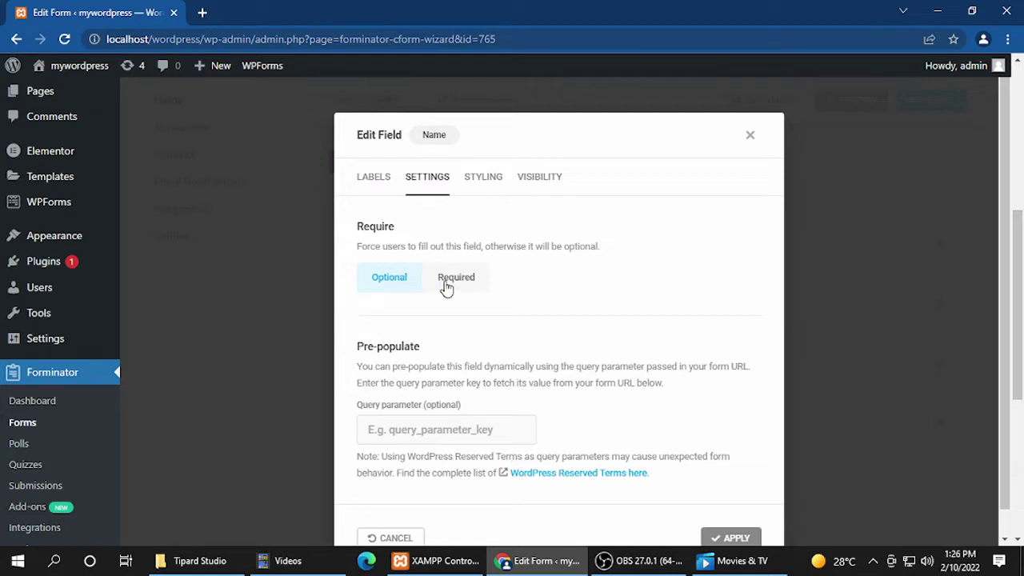
click(452, 282)
scroll(492, 345, down, 1)
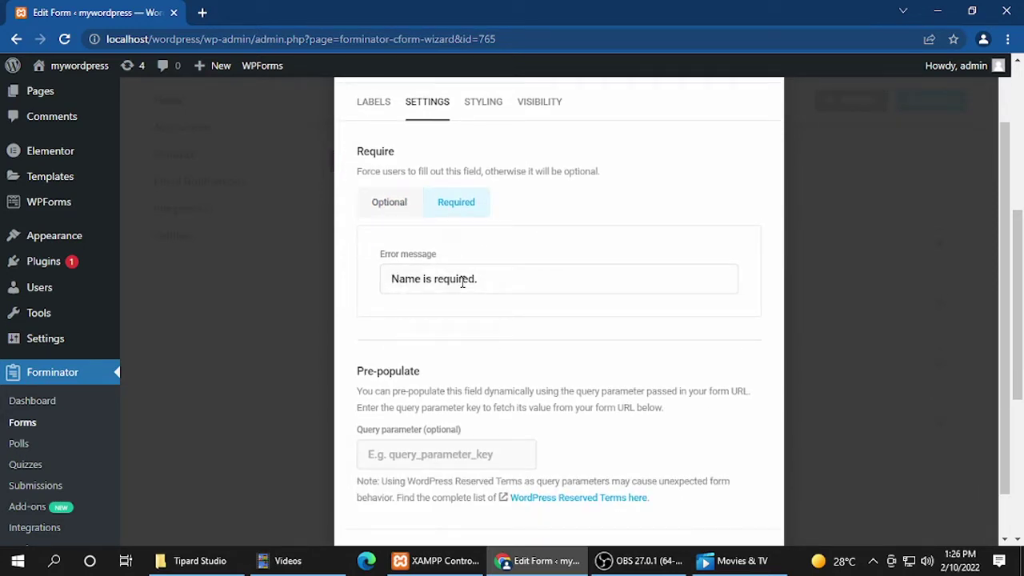
scroll(504, 332, down, 1)
scroll(504, 332, up, 3)
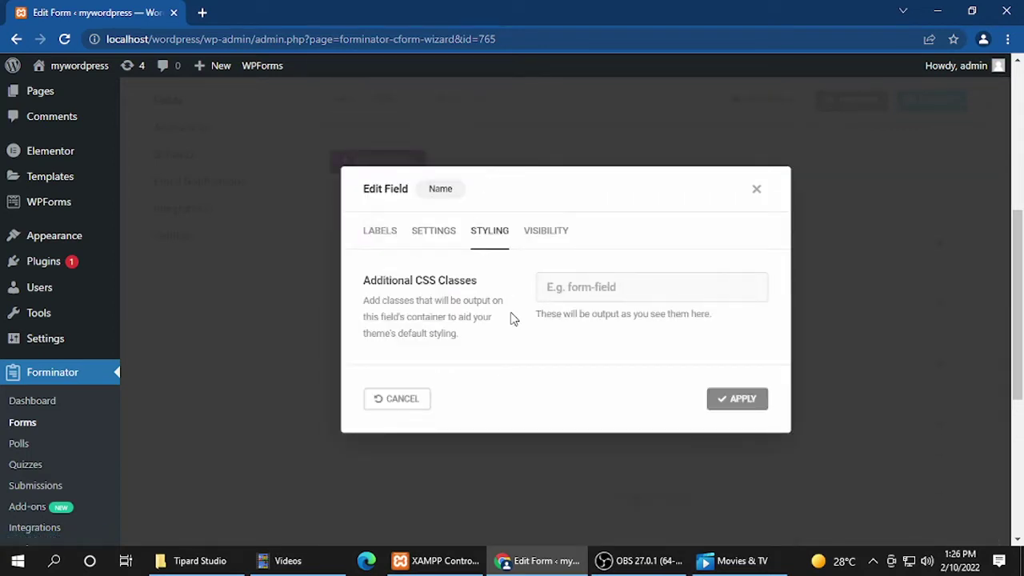
click(380, 232)
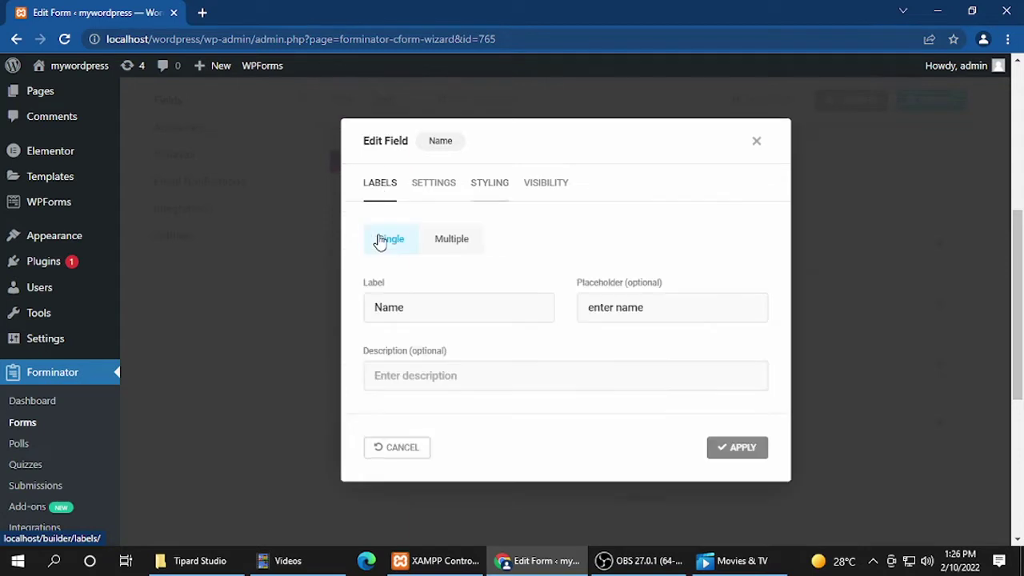
click(727, 448)
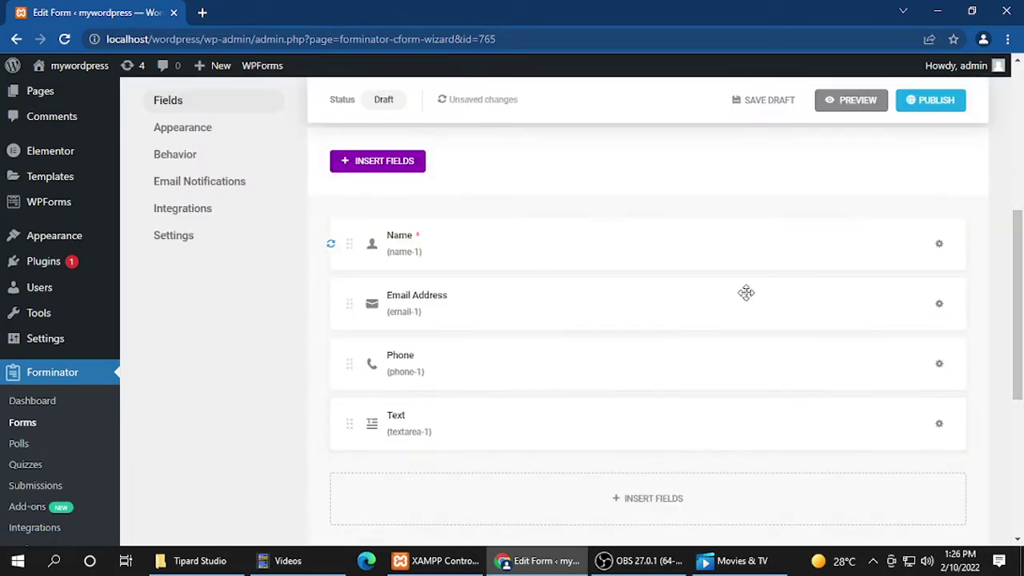
Open the Email Address field for editing and make it required
click(937, 305)
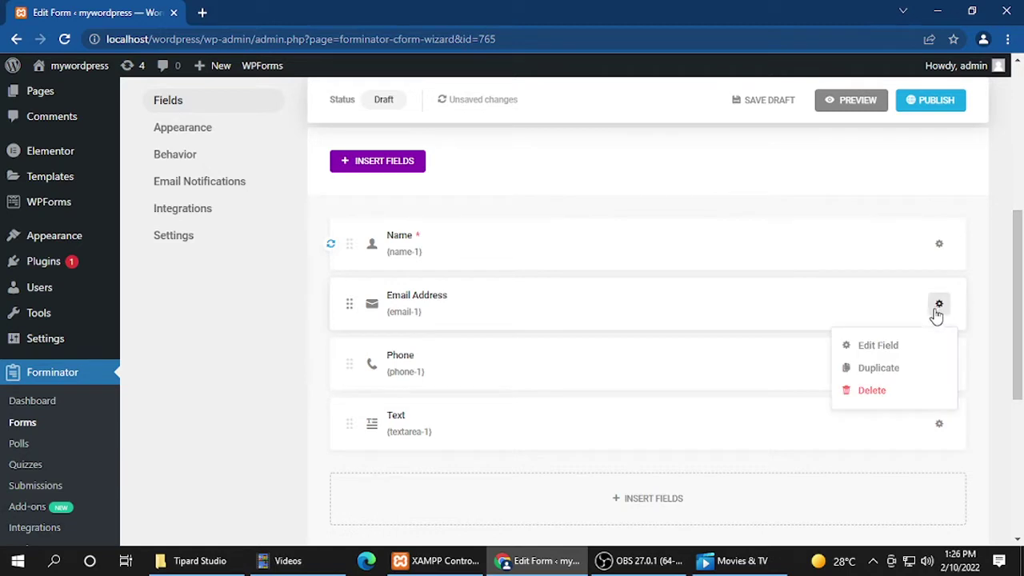
click(890, 347)
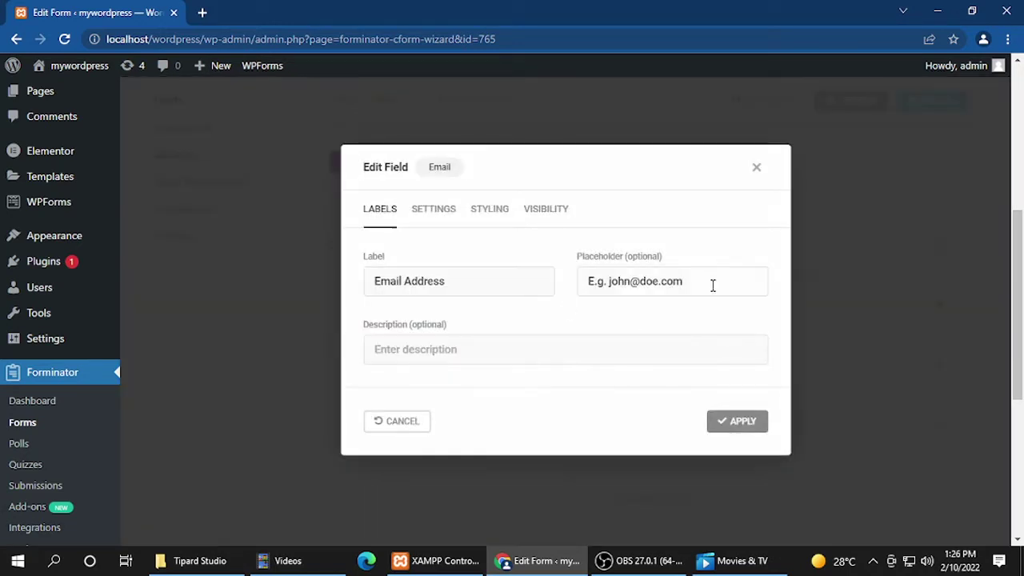
drag(711, 283, 580, 286)
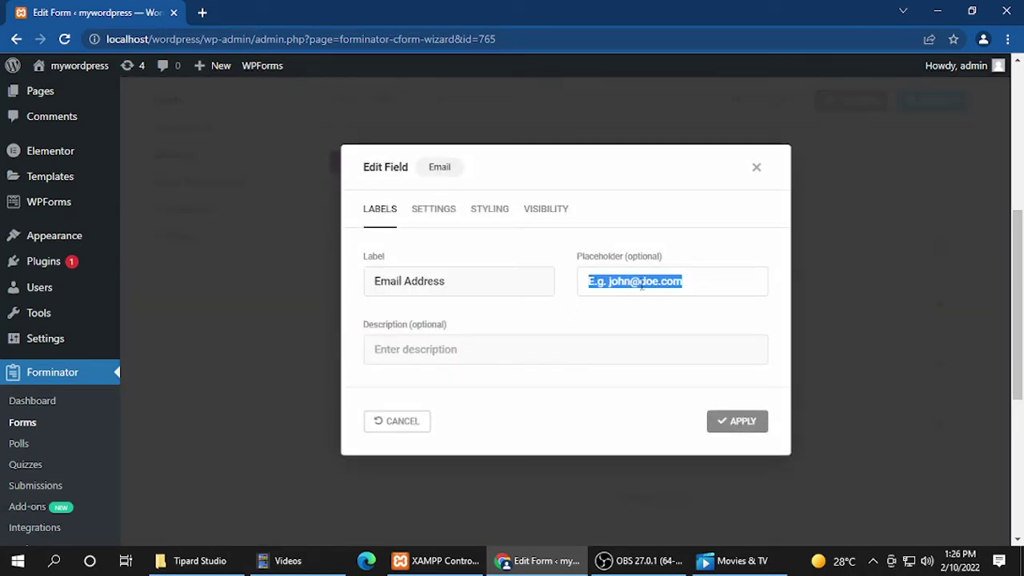
click(709, 285)
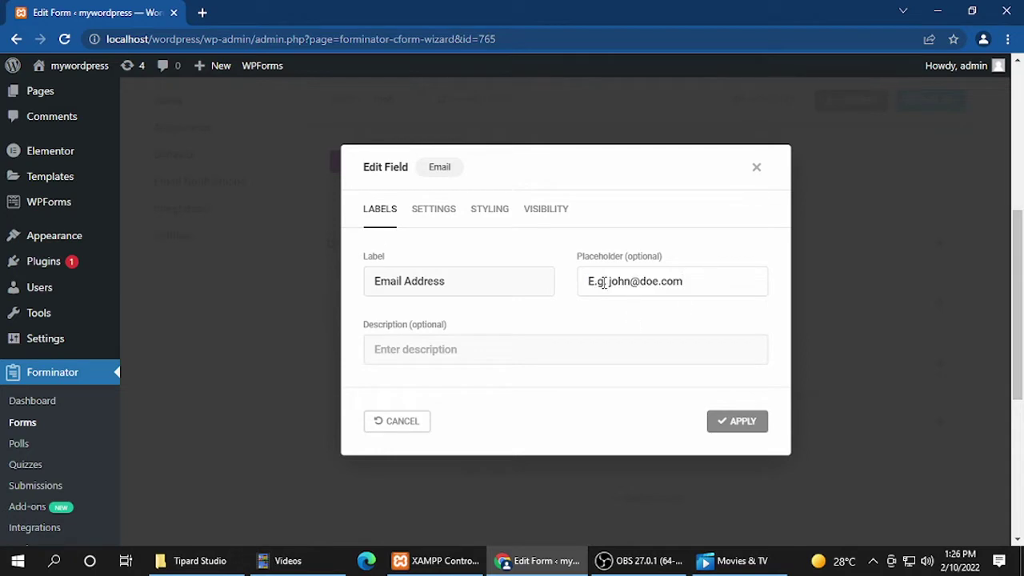
click(422, 215)
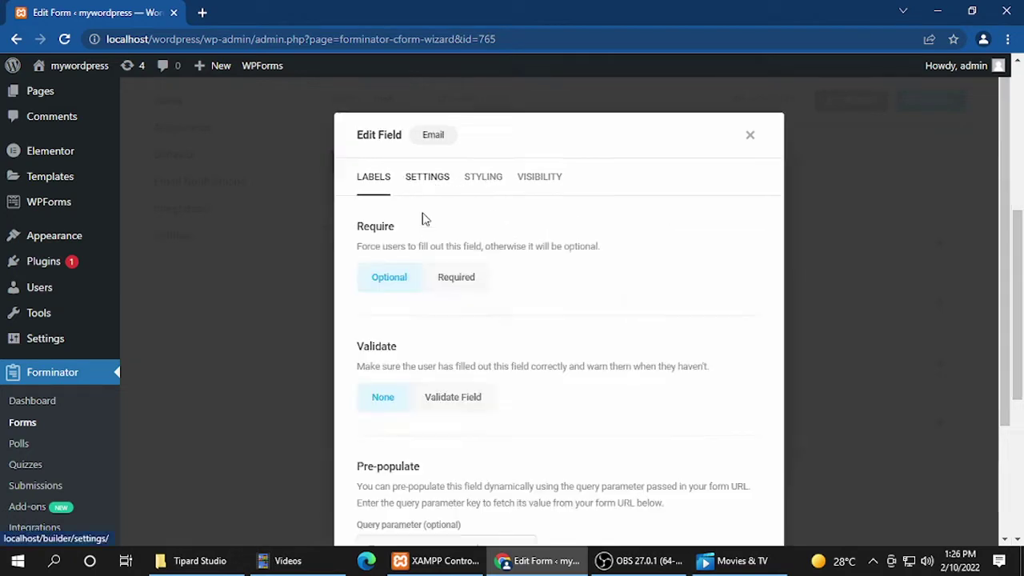
click(447, 278)
scroll(520, 311, down, 2)
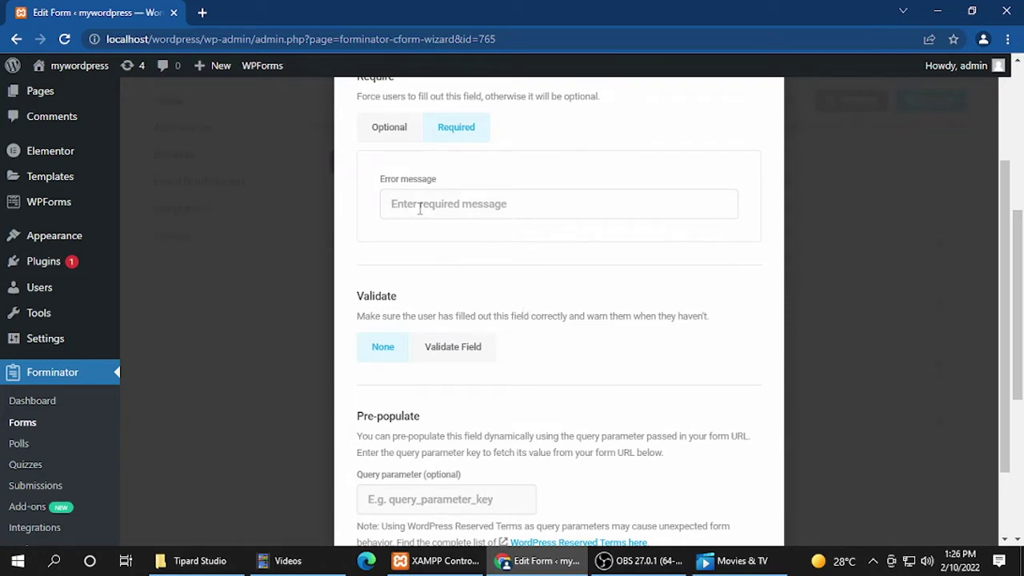
Set the Email Address field's required error message to "Enter email" and apply it with validation set to None
text(em)
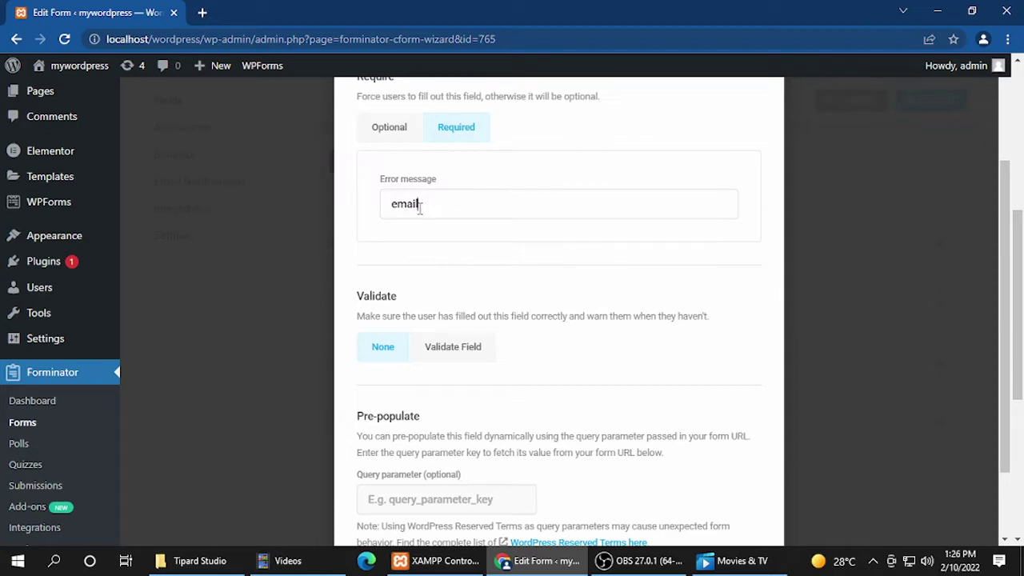
text(ail)
key(Home)
text(enter)
key(Home)
key(Delete)
text(E)
scroll(567, 334, down, 2)
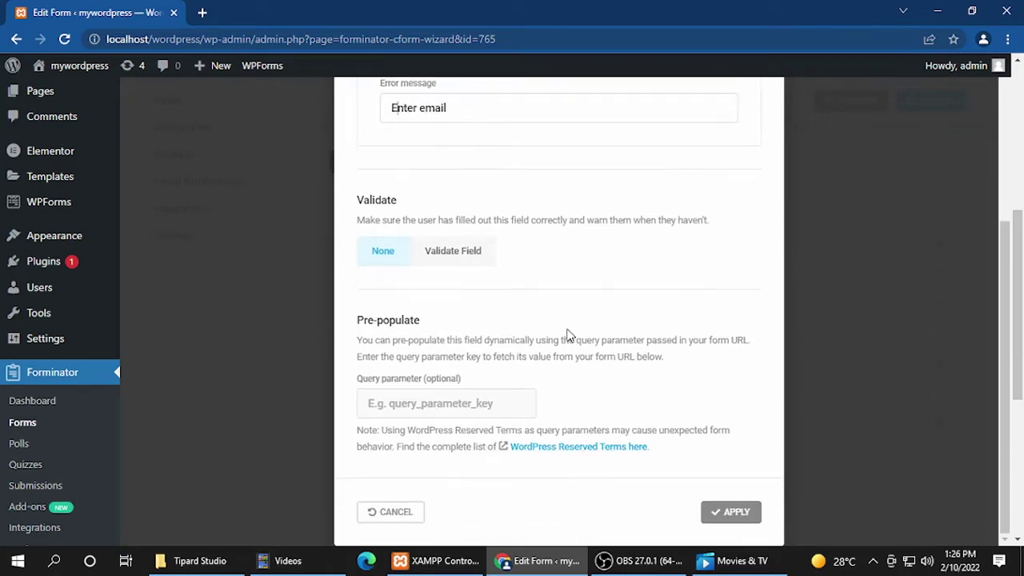
click(464, 257)
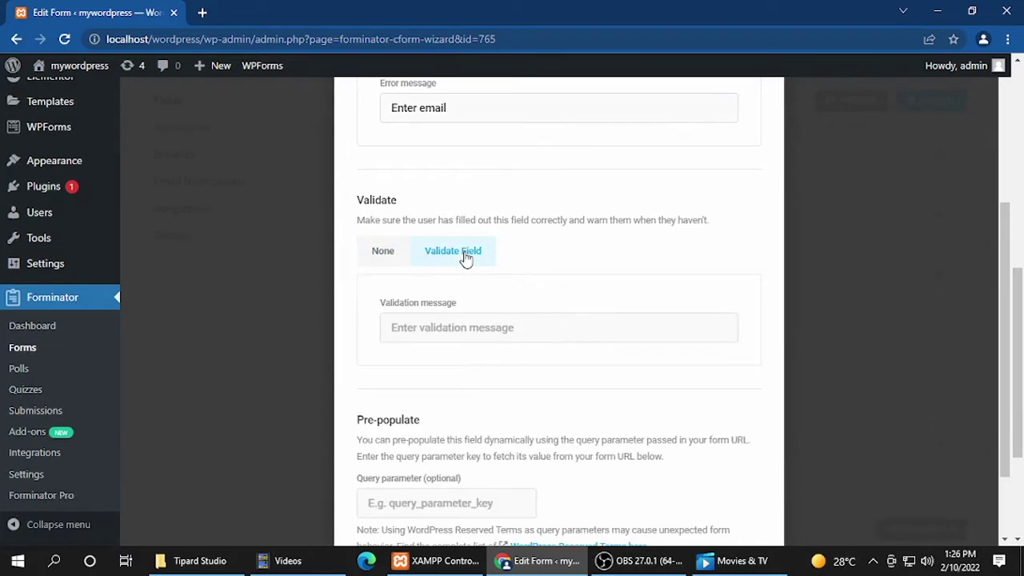
click(381, 257)
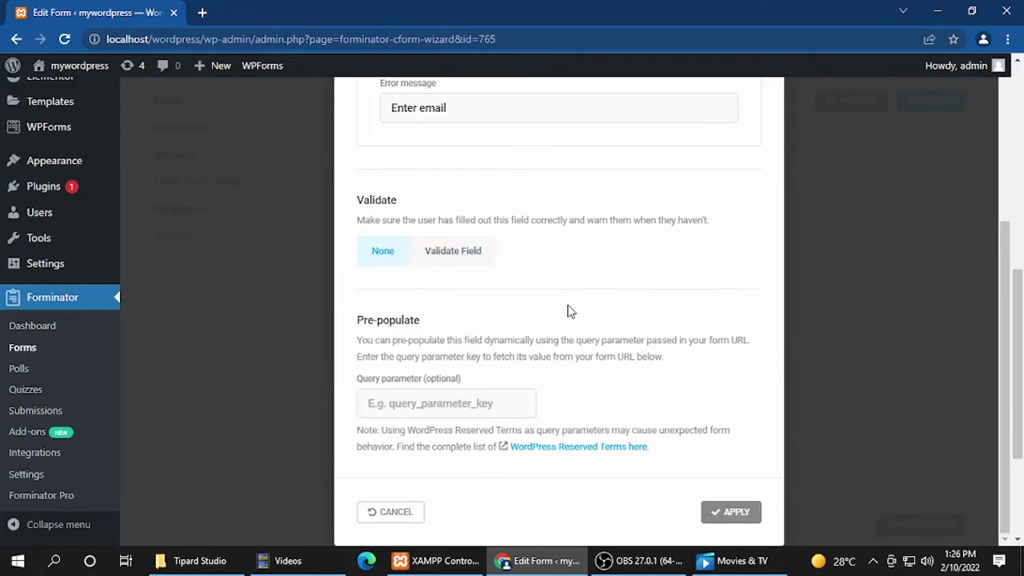
click(733, 518)
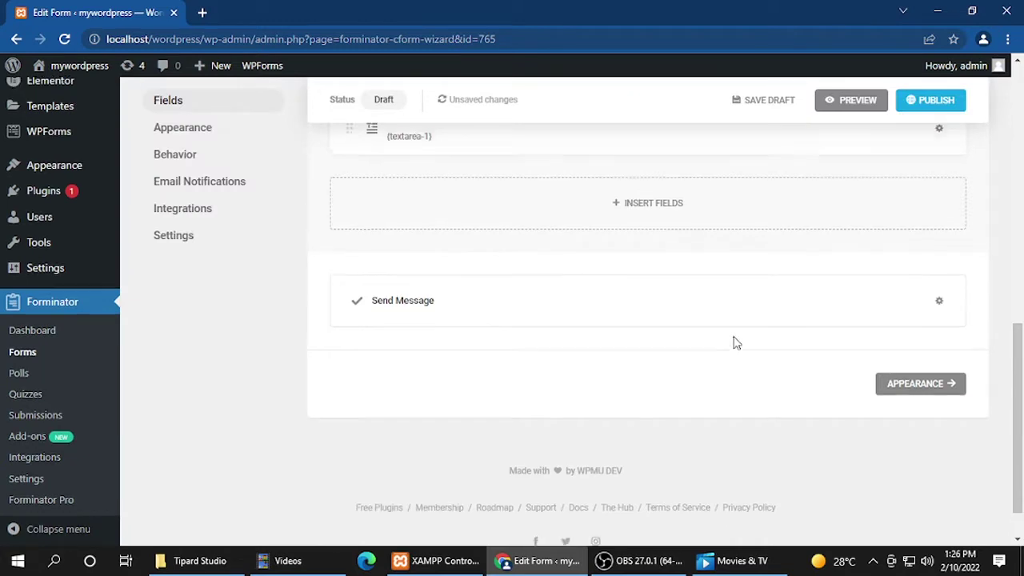
Make the Phone field required with validation type None and apply its settings
scroll(732, 352, up, 2)
click(940, 365)
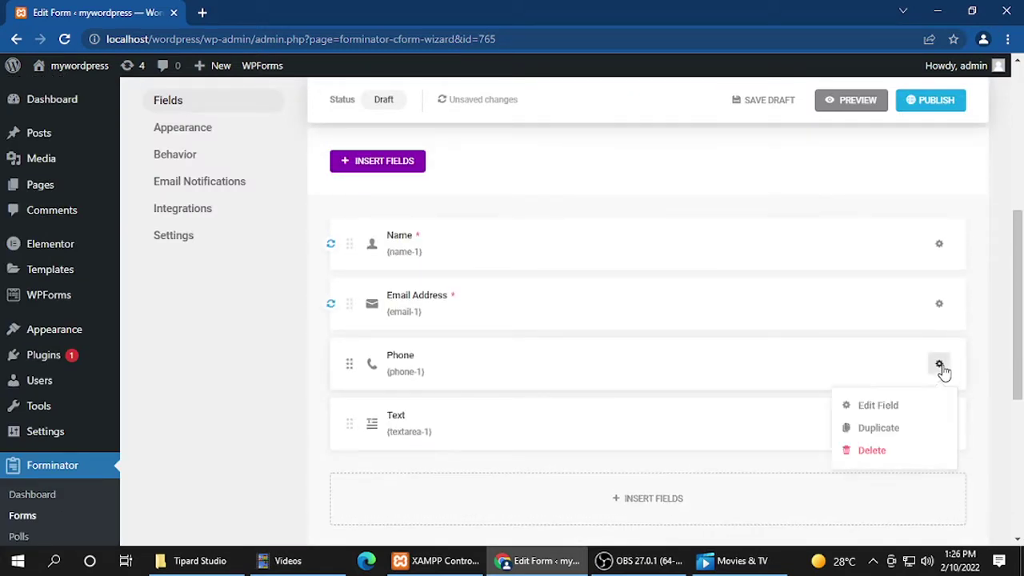
click(877, 405)
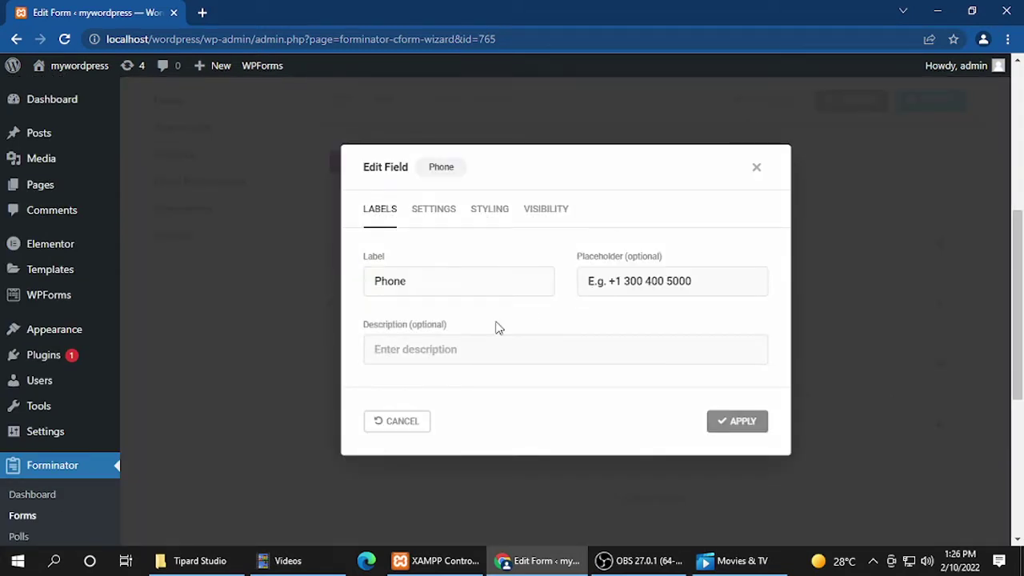
click(436, 210)
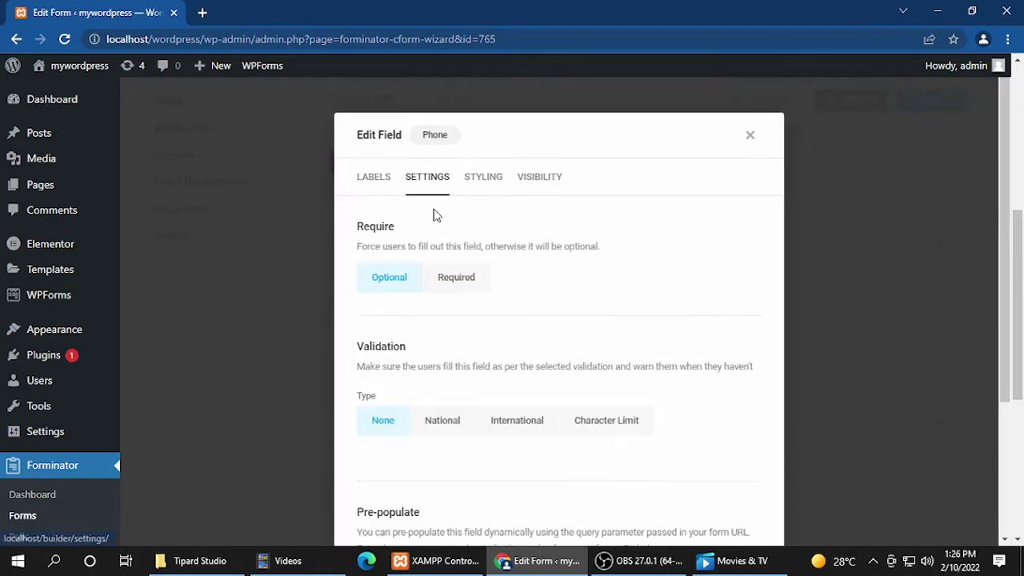
click(462, 280)
scroll(526, 314, down, 2)
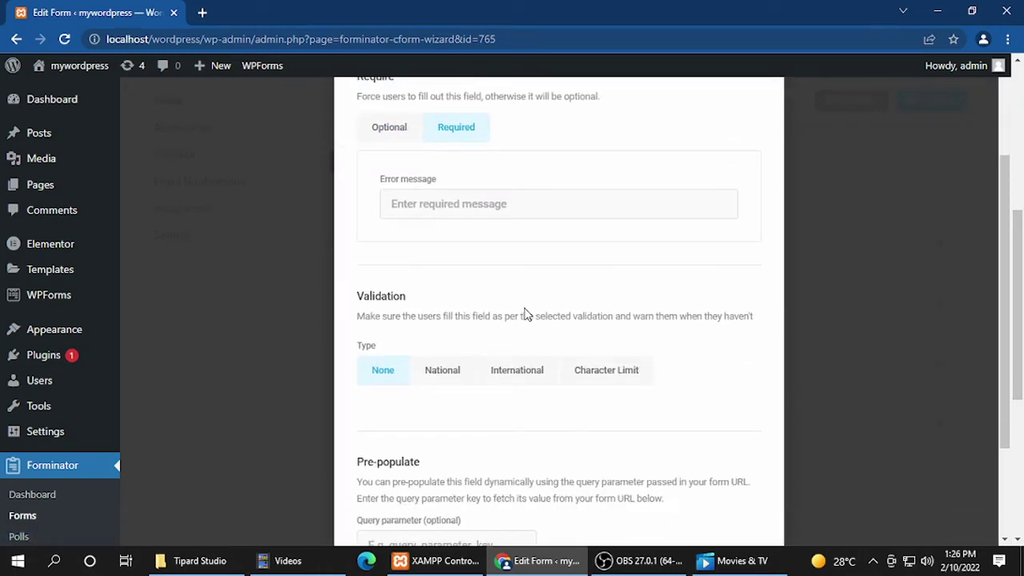
scroll(525, 314, down, 2)
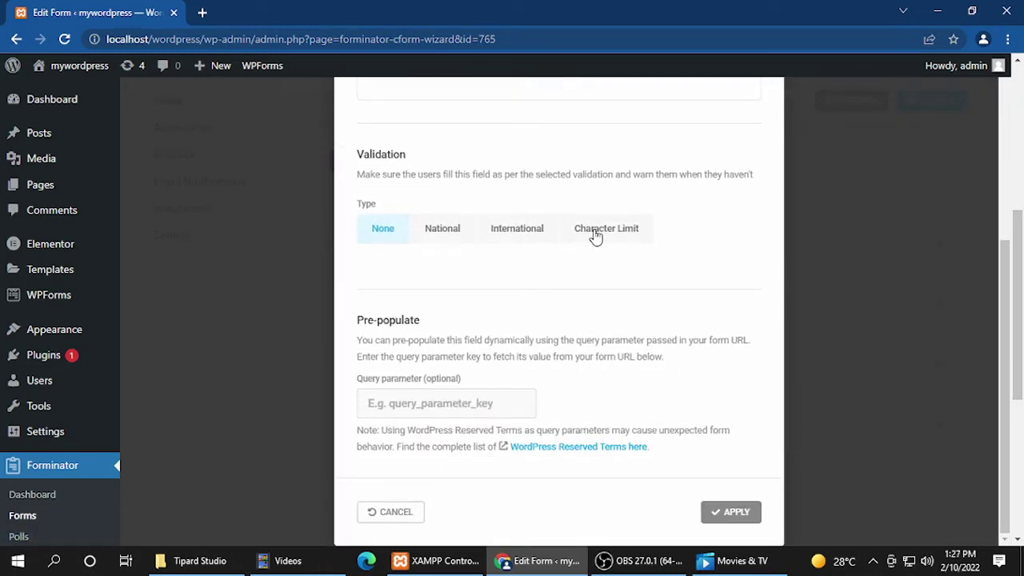
scroll(590, 269, down, 2)
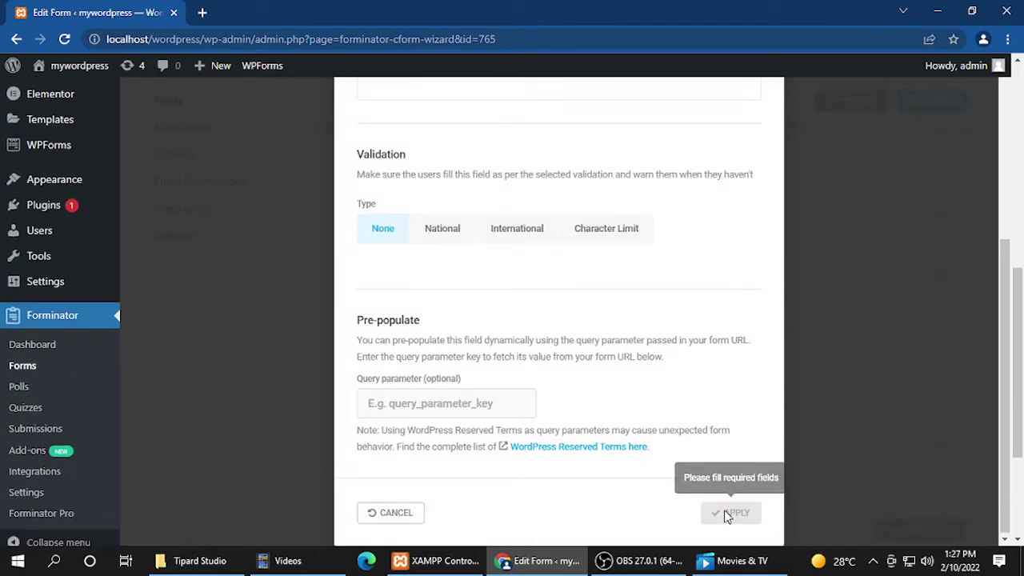
click(726, 512)
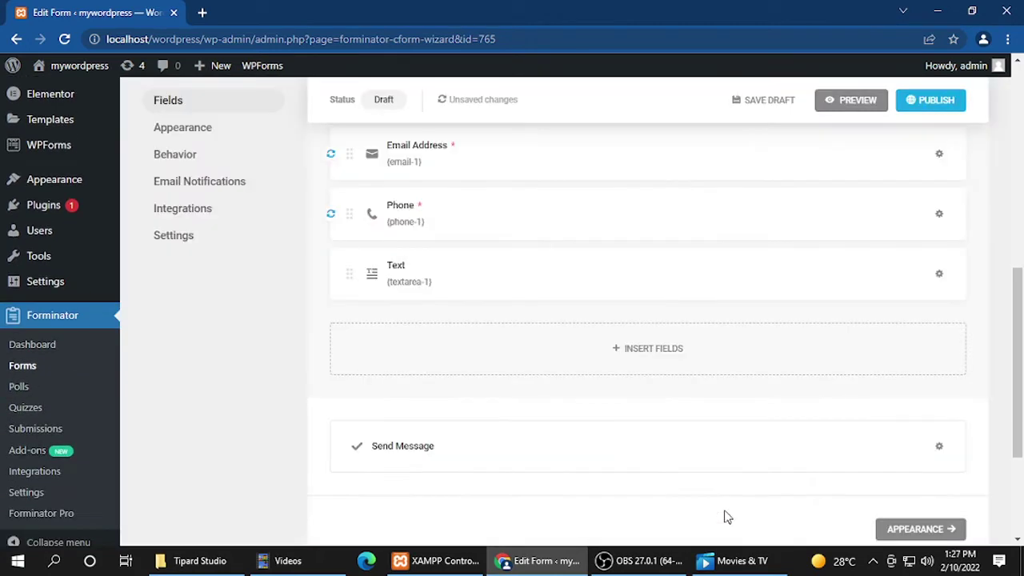
Open the Text field for editing and replace its placeholder with "E.g. Enter message" on a single line
click(939, 275)
click(902, 323)
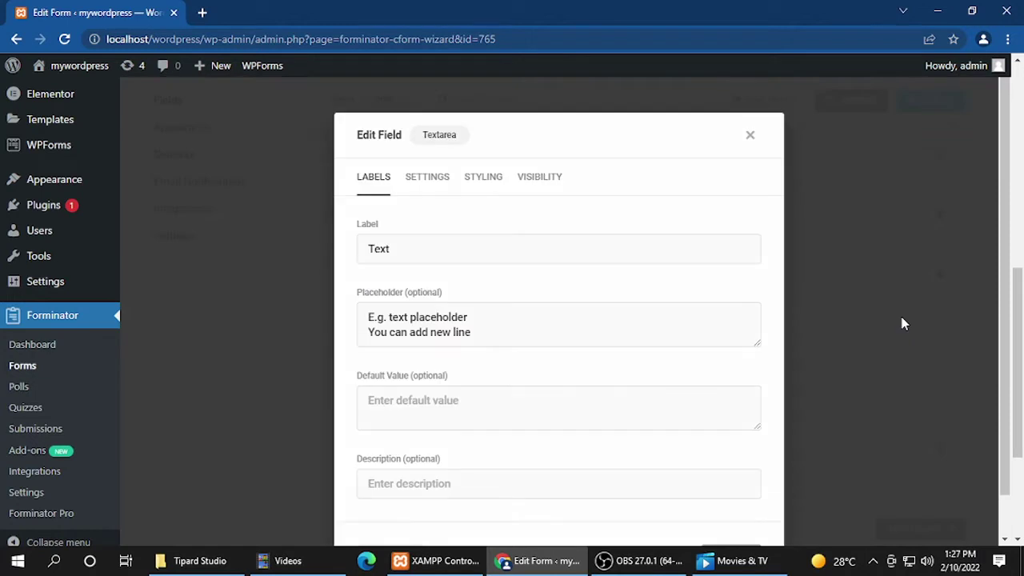
drag(495, 333, 372, 337)
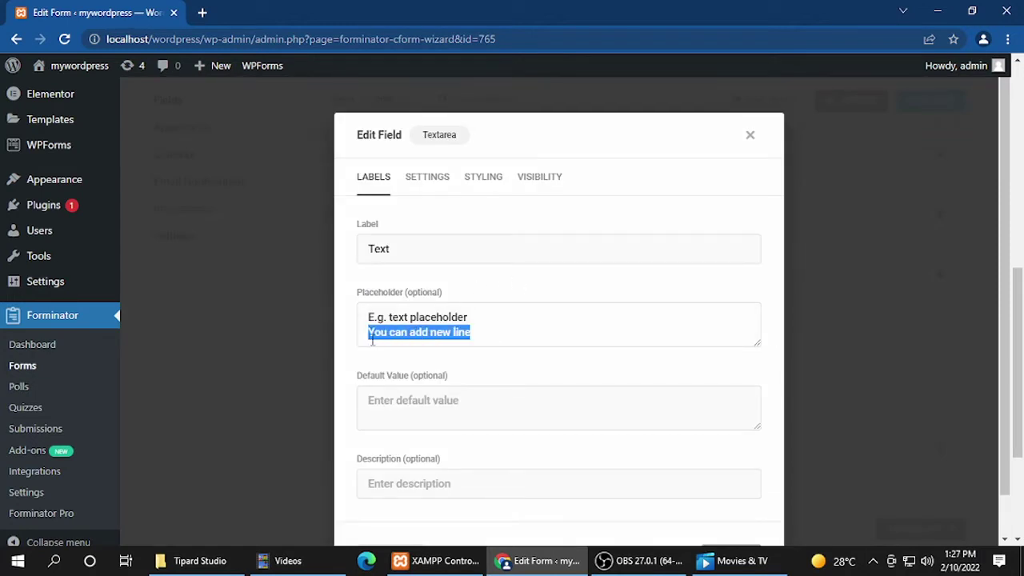
key(BackSpace)
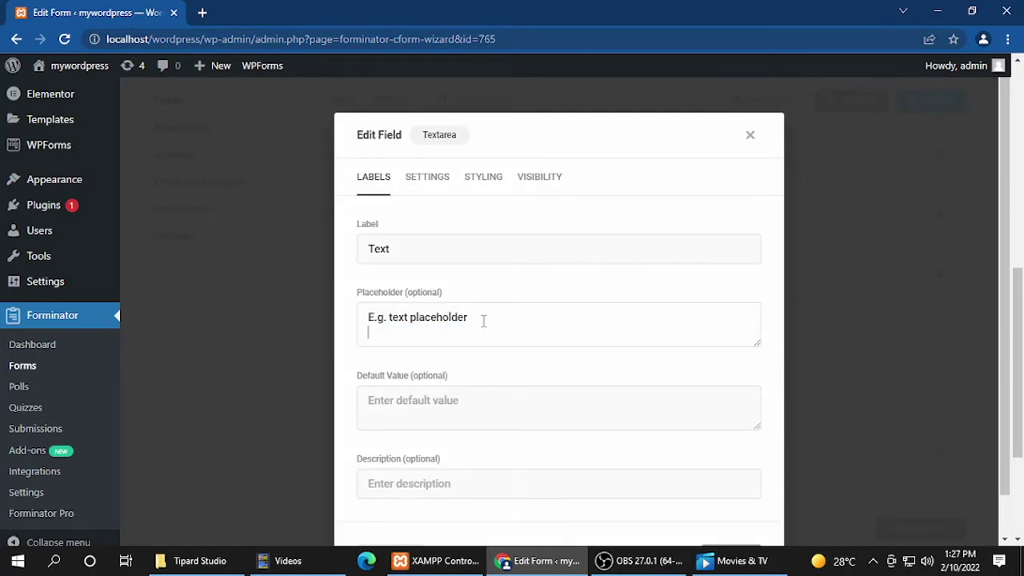
drag(483, 321, 387, 318)
click(382, 324)
key(shift+End)
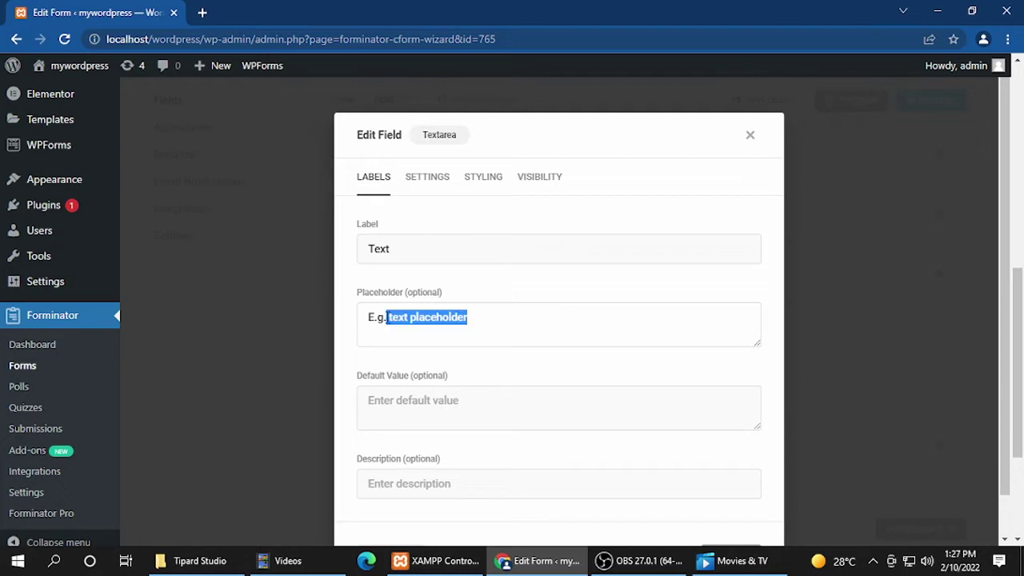
key(BackSpace)
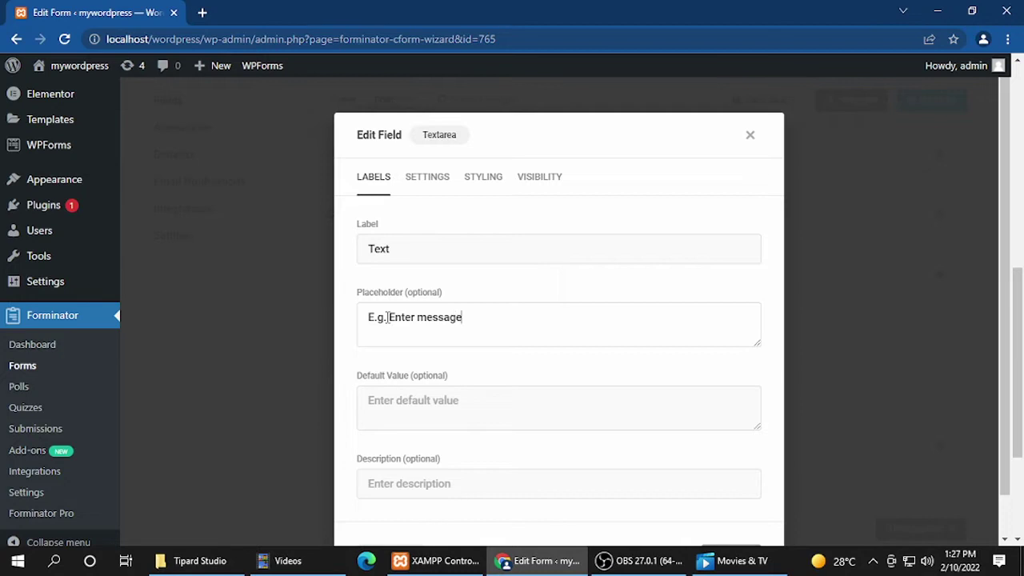
Make the Text field required and apply its settings
scroll(541, 313, down, 1)
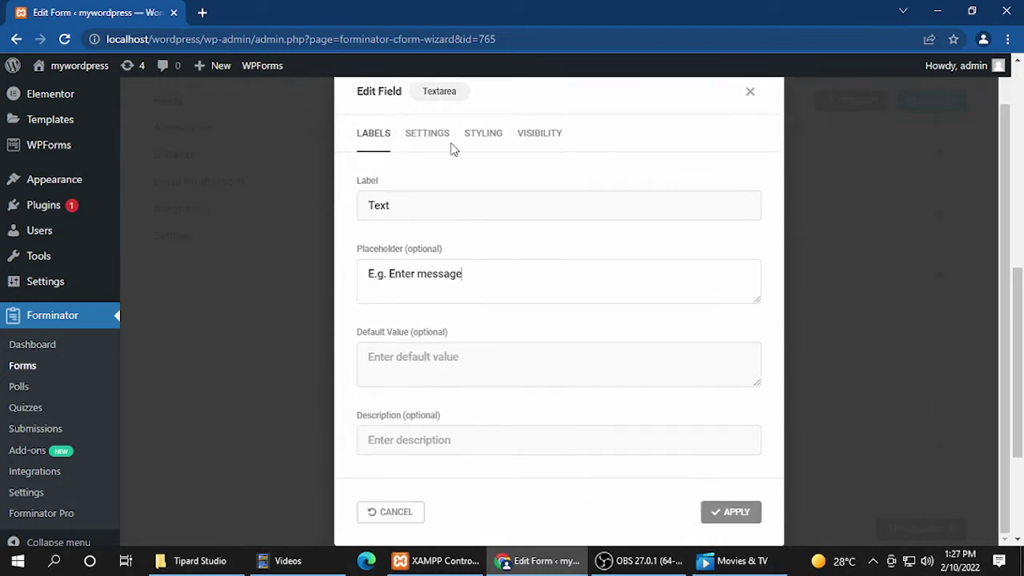
click(436, 141)
click(448, 236)
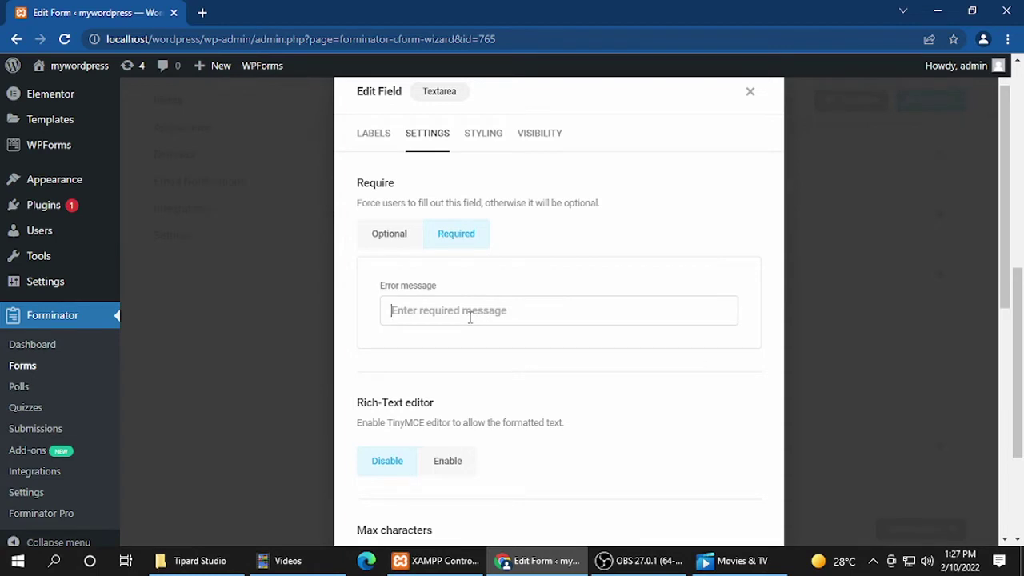
text(er)
key(BackSpace)
scroll(469, 318, down, 5)
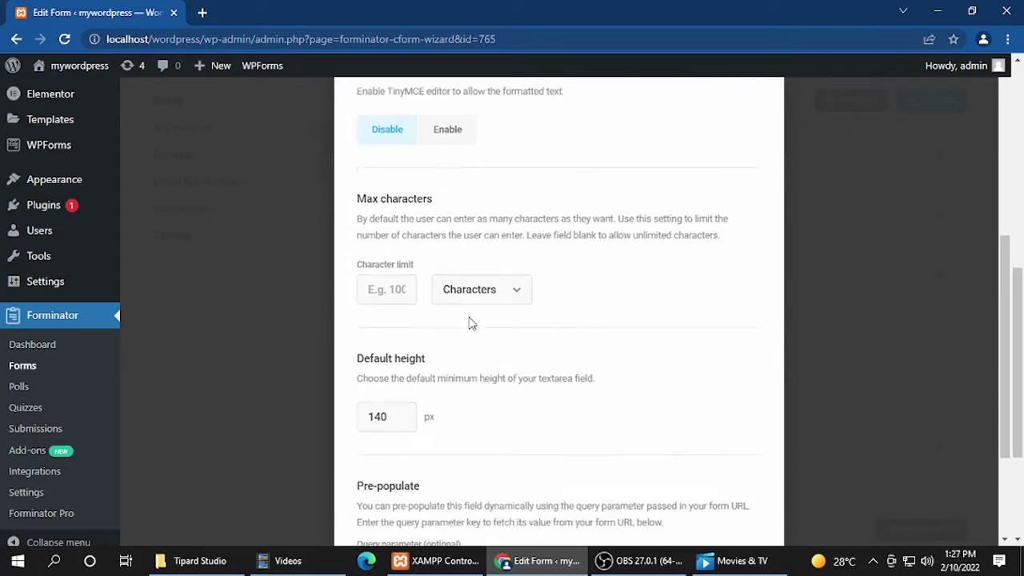
scroll(469, 322, down, 2)
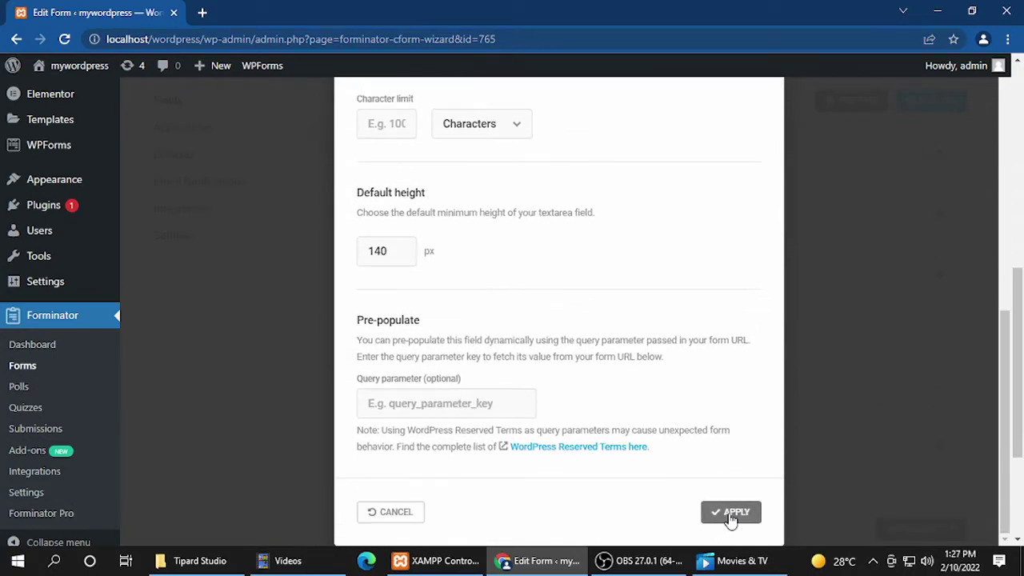
click(730, 512)
Review the Send Message button's text and error message and apply its settings
scroll(685, 372, up, 2)
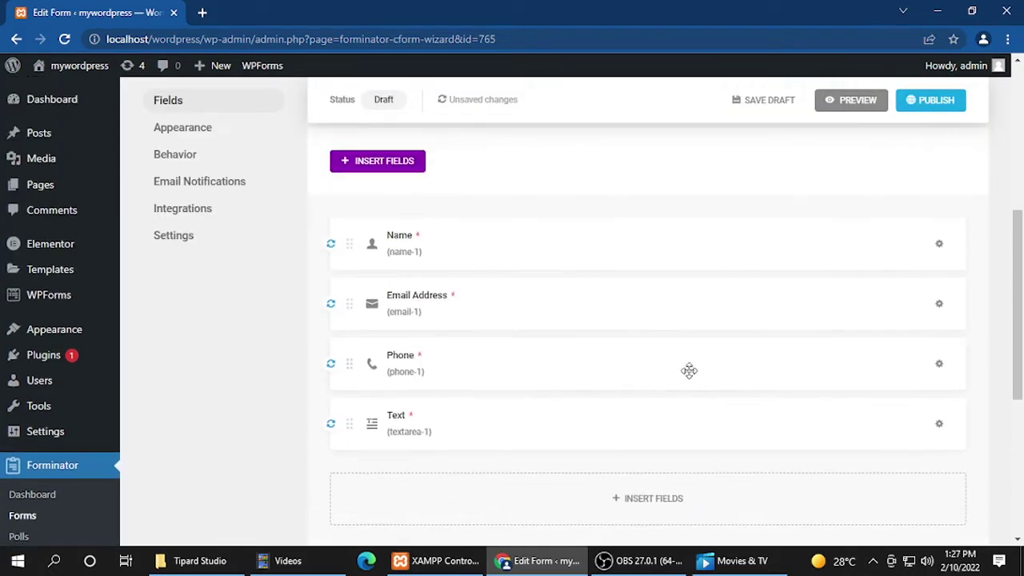
scroll(689, 370, down, 3)
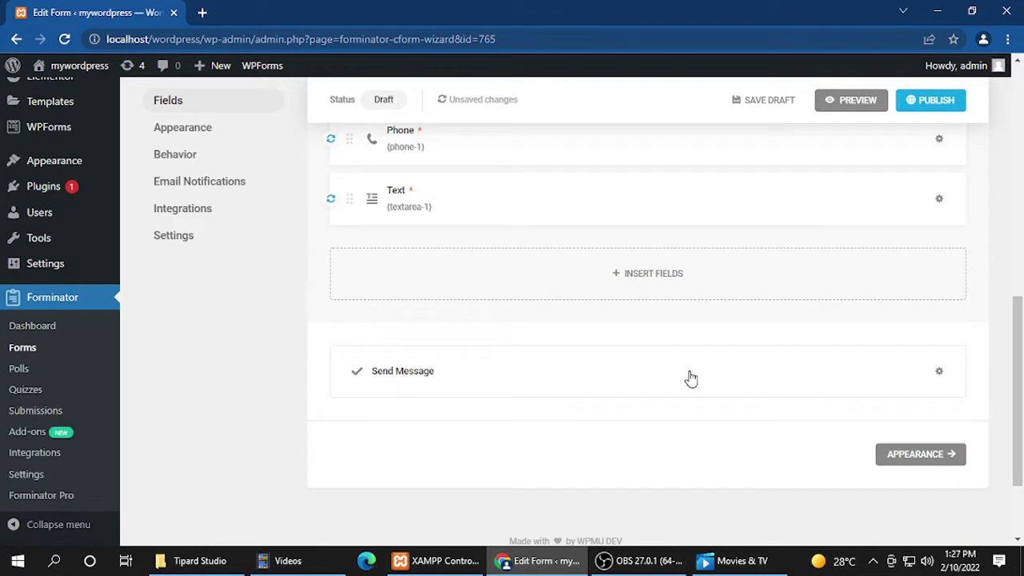
click(941, 373)
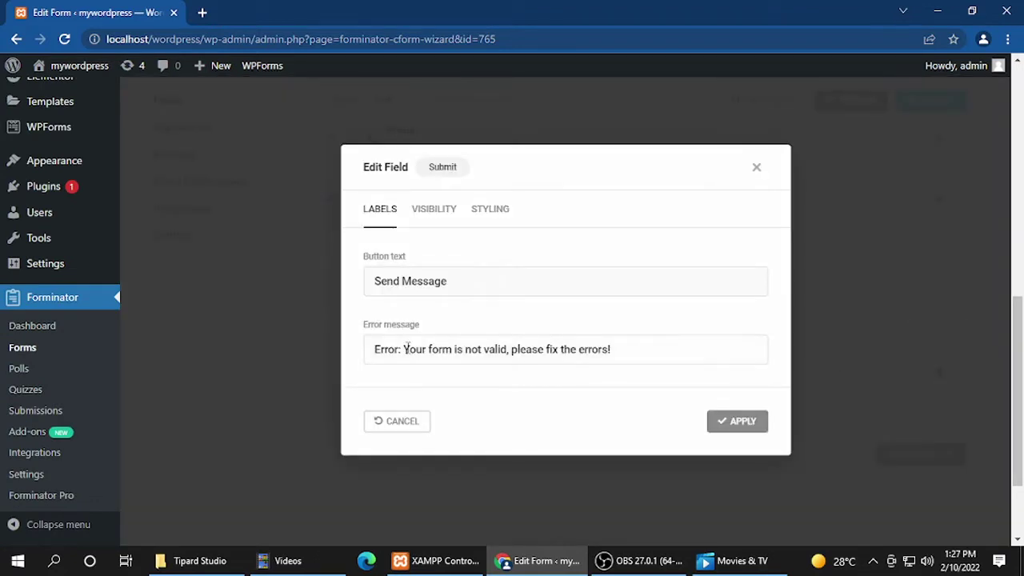
click(740, 432)
Preview the whole feedback form down to its submit button and close the preview
scroll(482, 349, up, 5)
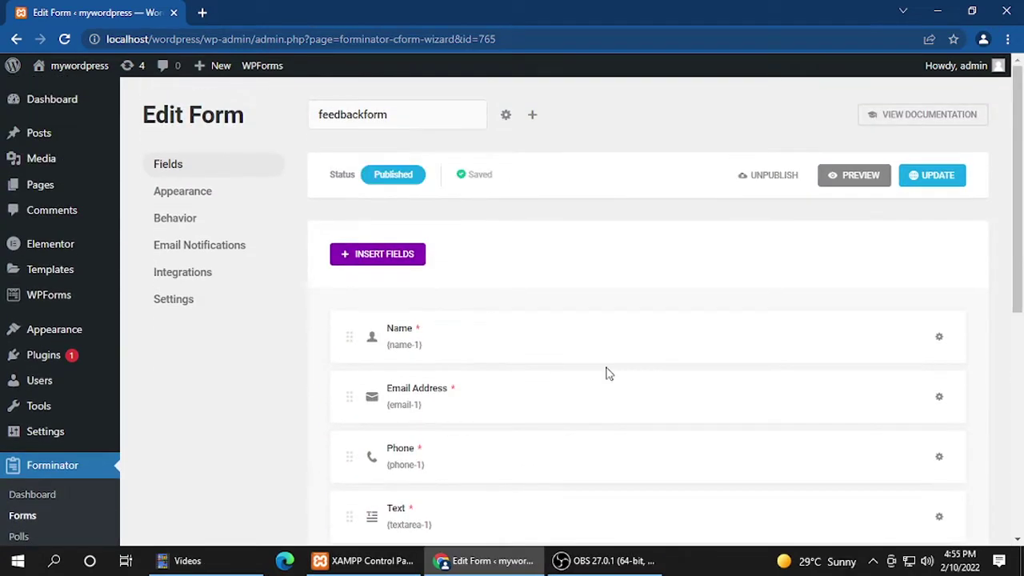
click(844, 176)
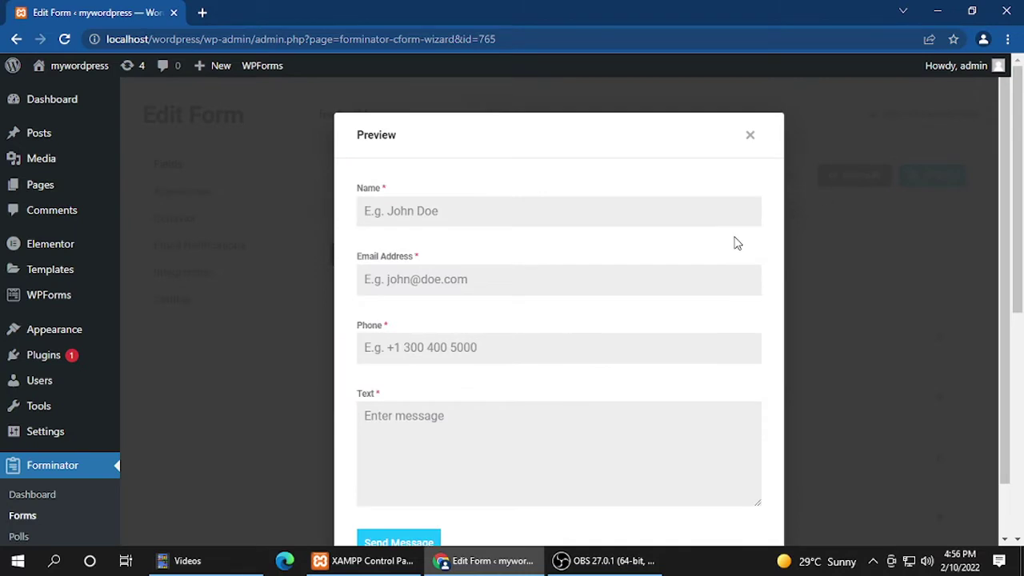
scroll(608, 267, down, 2)
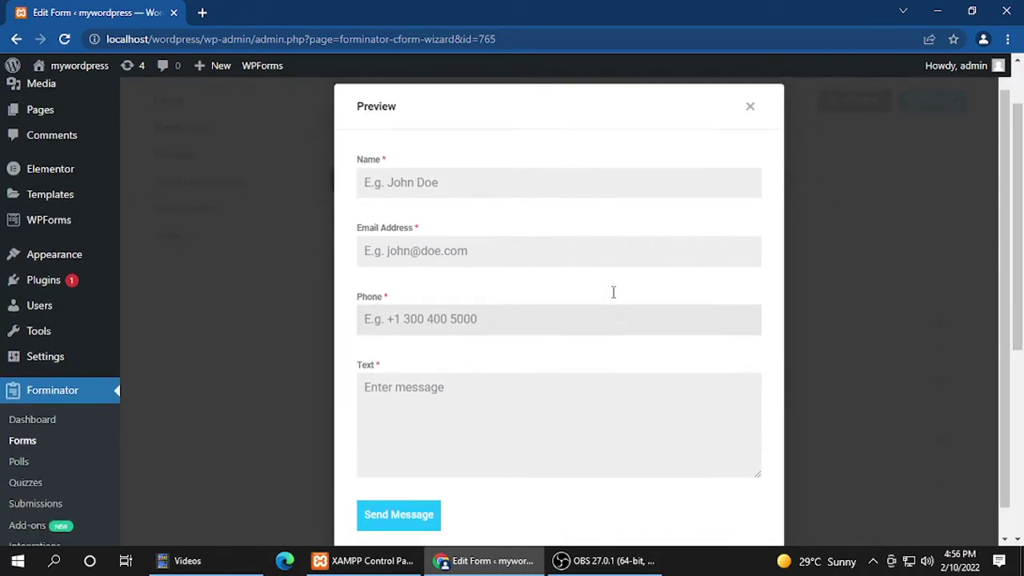
click(750, 138)
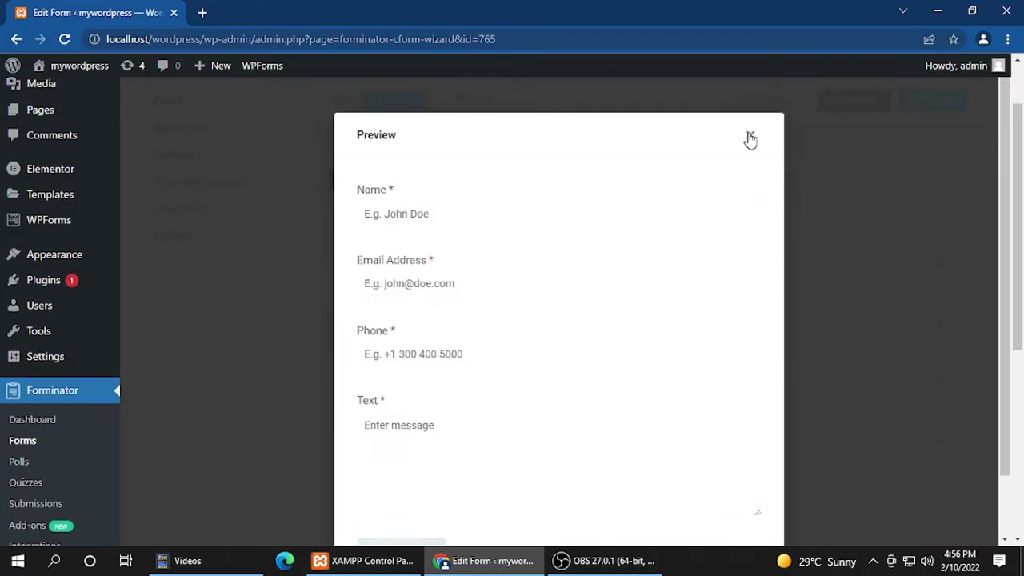
Compare the Default, Bold and Material design styles in the form's appearance settings and return to Flat
click(192, 129)
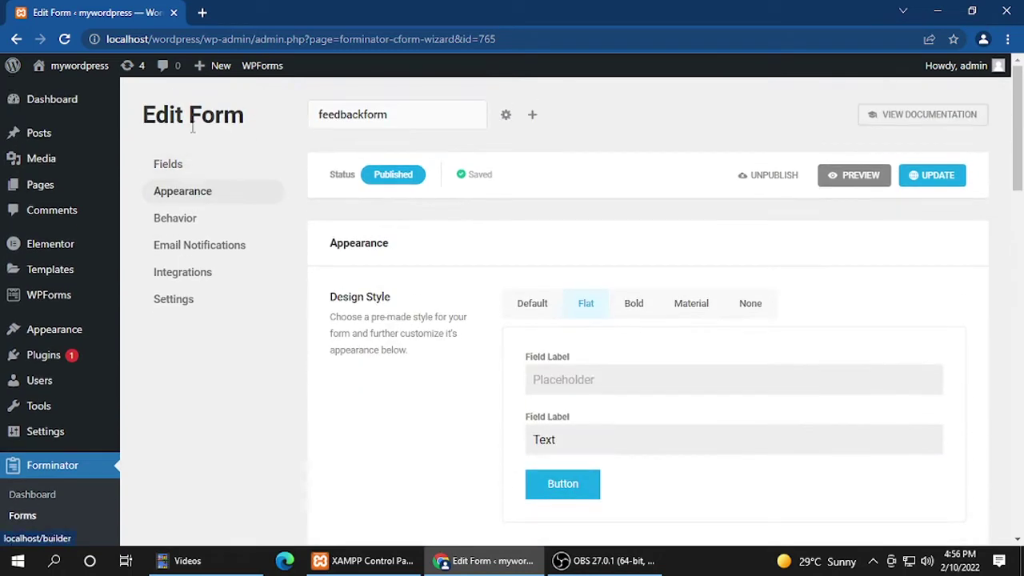
scroll(567, 368, down, 1)
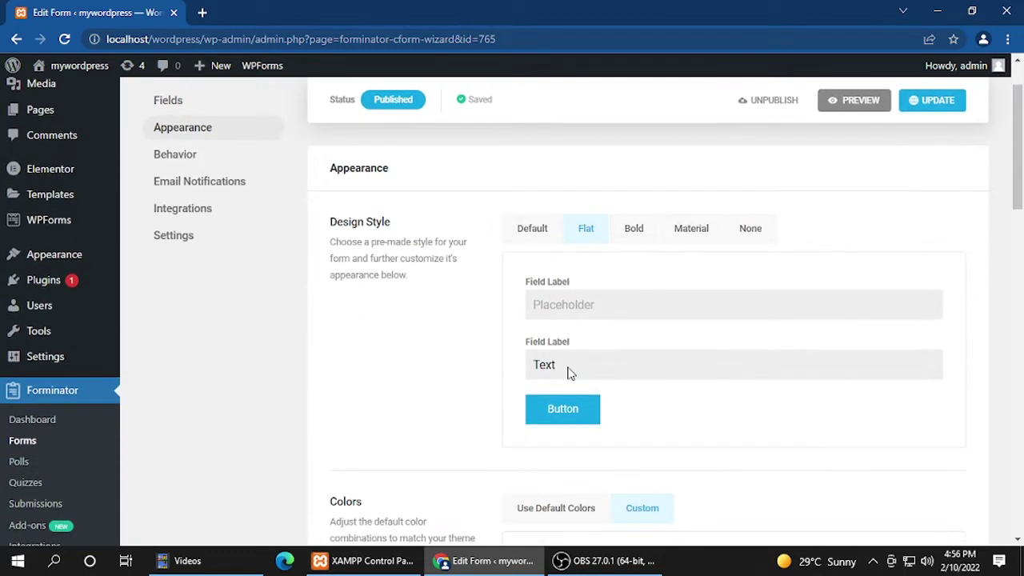
click(541, 232)
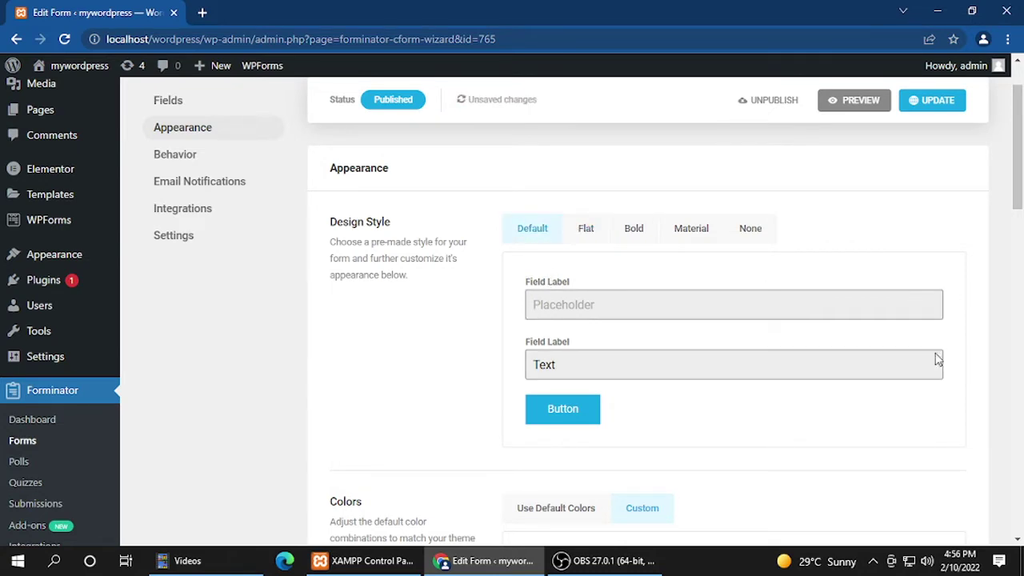
click(633, 233)
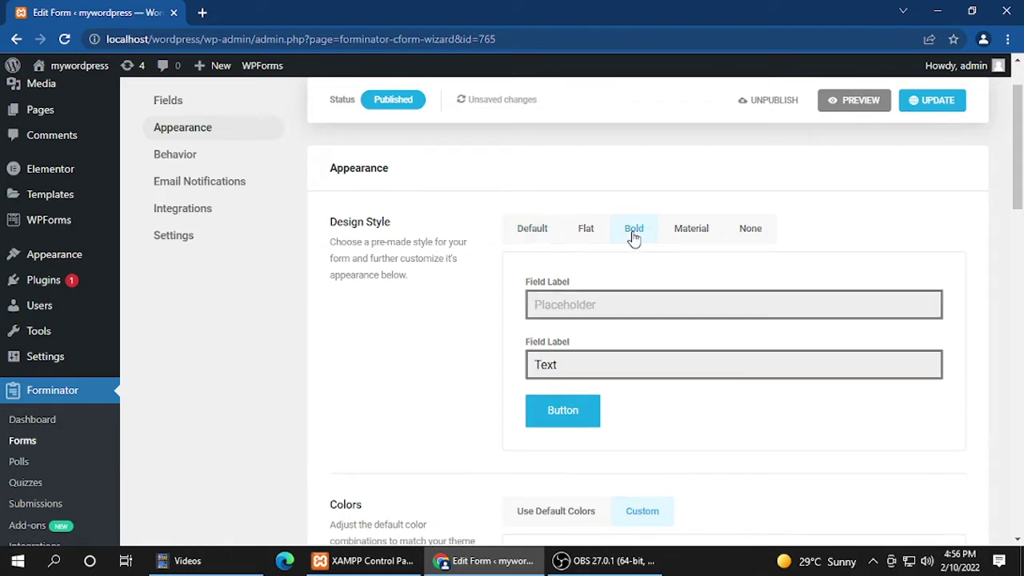
click(690, 232)
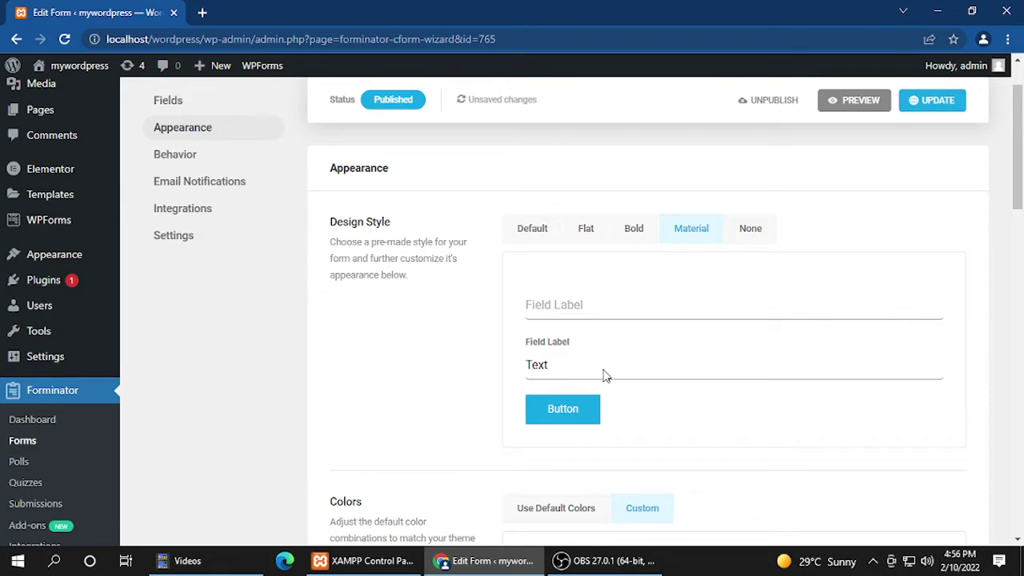
scroll(659, 344, up, 2)
click(586, 308)
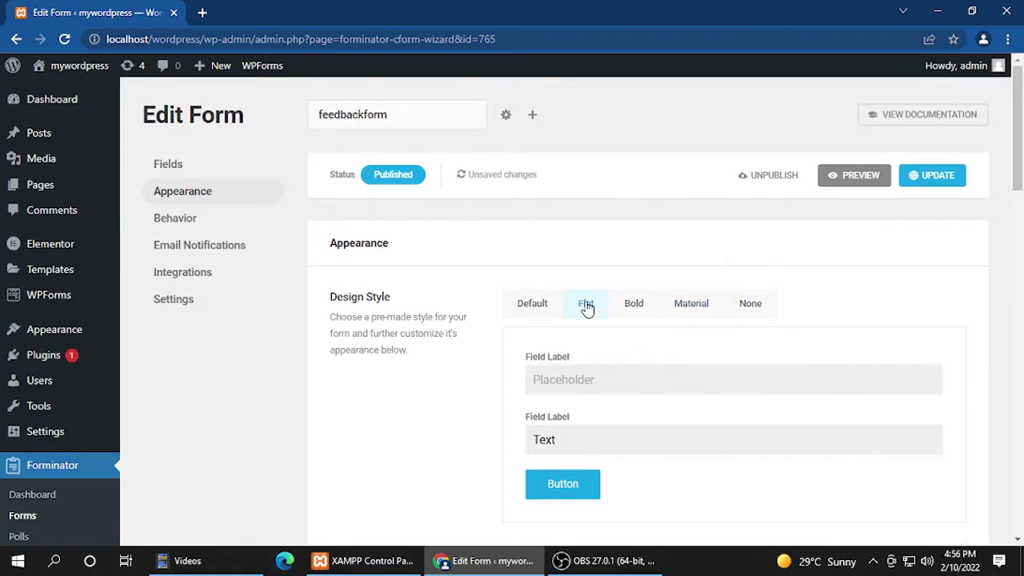
Set the Submit Button's default background color to red #e23516 in the form's custom colors
scroll(603, 389, down, 3)
scroll(603, 391, down, 3)
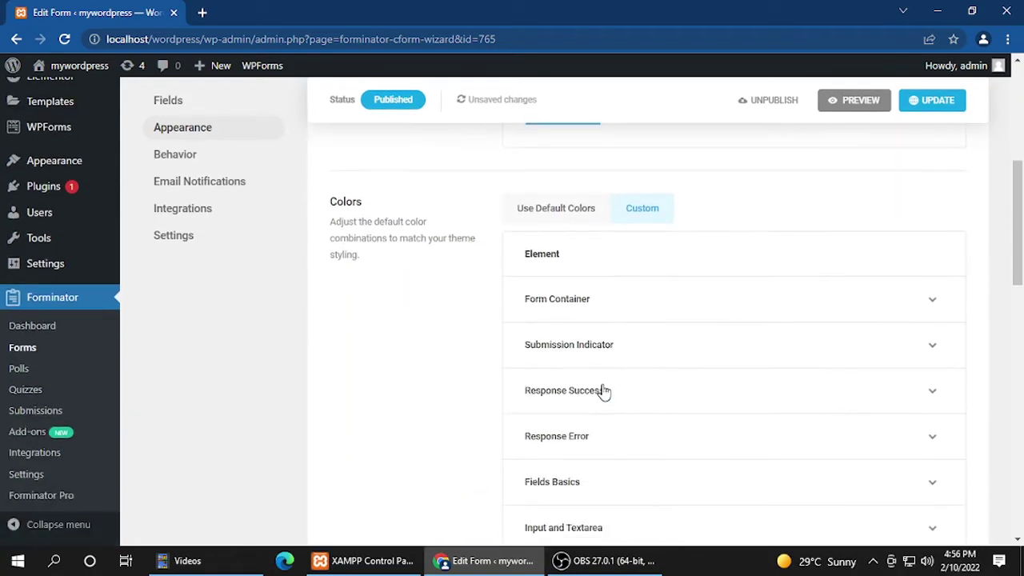
scroll(587, 389, up, 1)
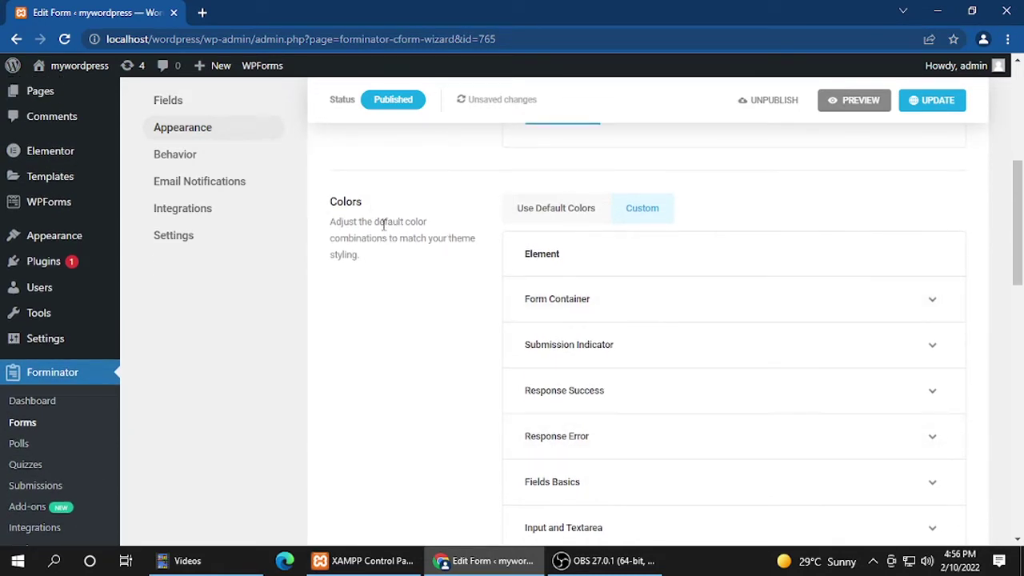
scroll(578, 338, down, 4)
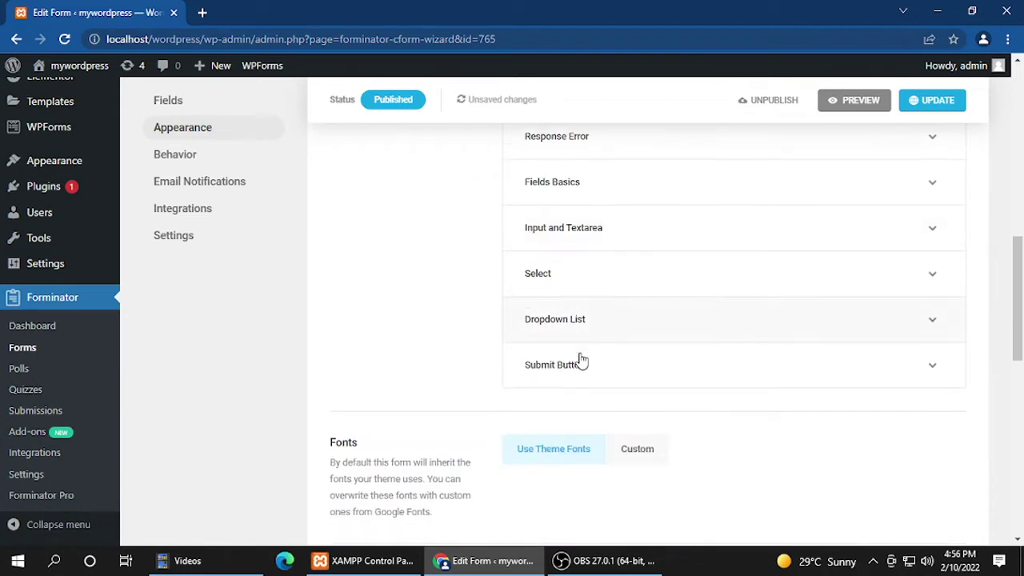
click(600, 366)
scroll(575, 416, down, 1)
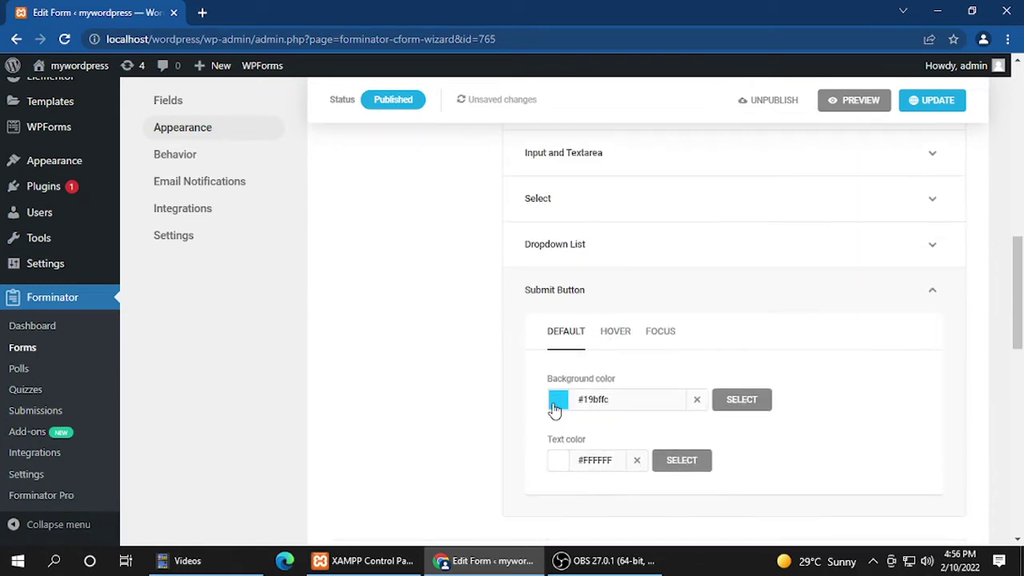
click(558, 403)
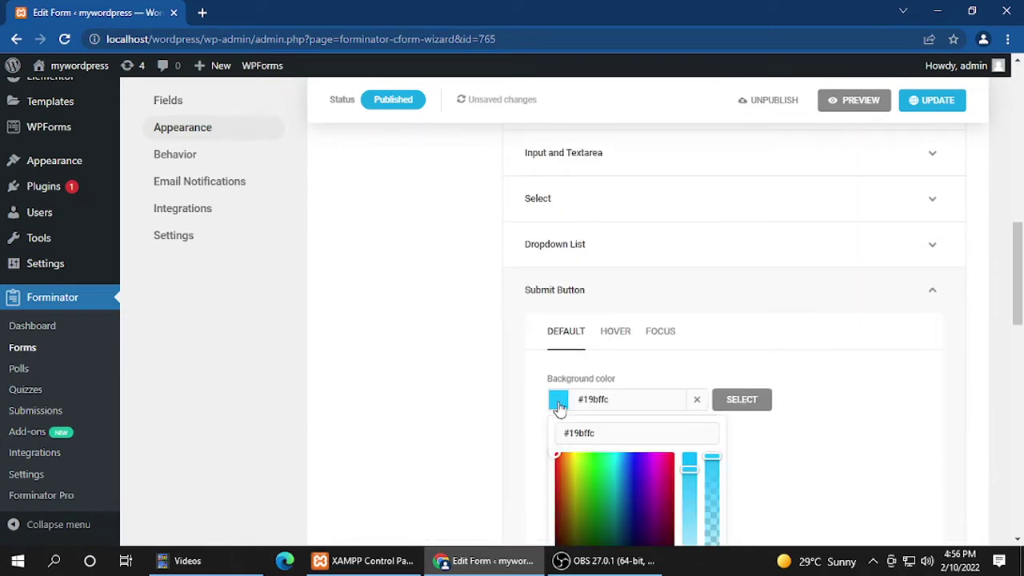
click(558, 466)
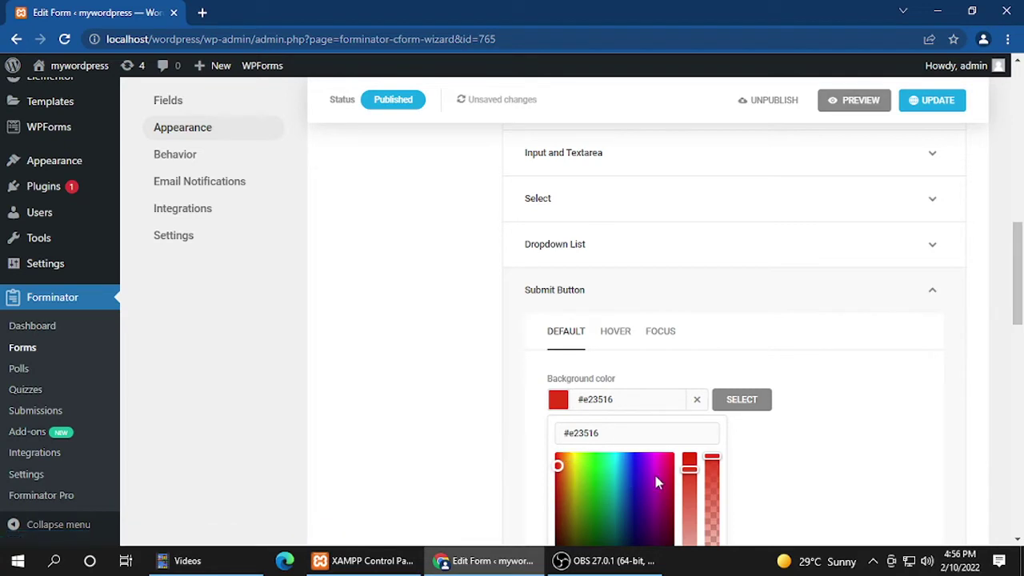
scroll(600, 440, down, 3)
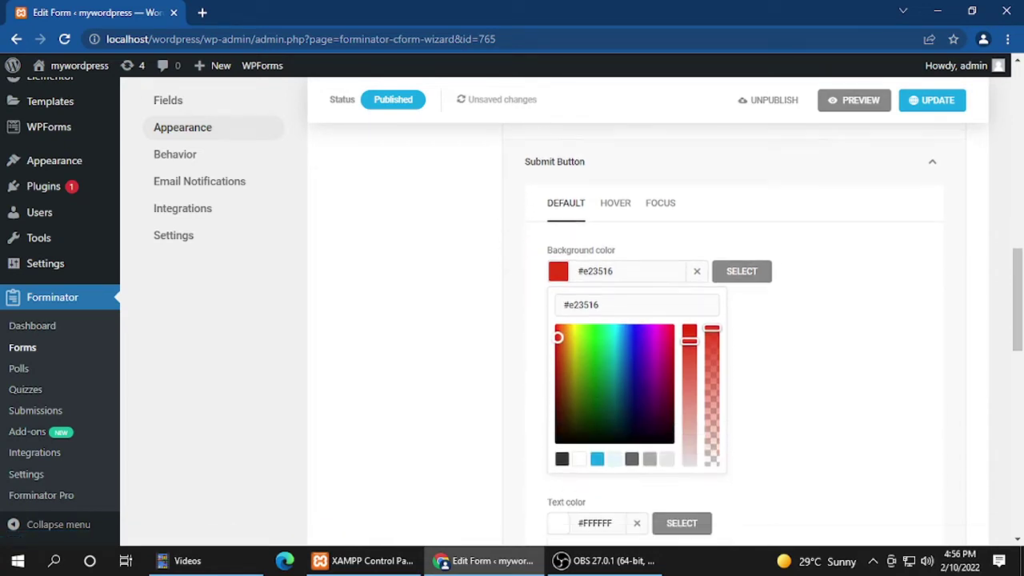
Switch the form's fonts from theme fonts to Custom and look over the elements that can be styled
scroll(596, 436, down, 4)
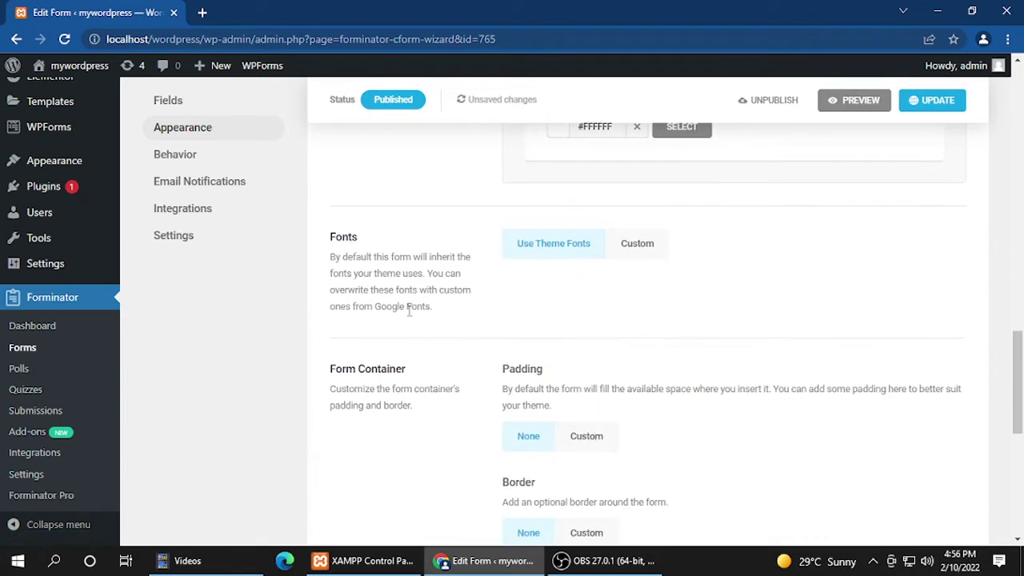
click(637, 246)
scroll(557, 336, down, 2)
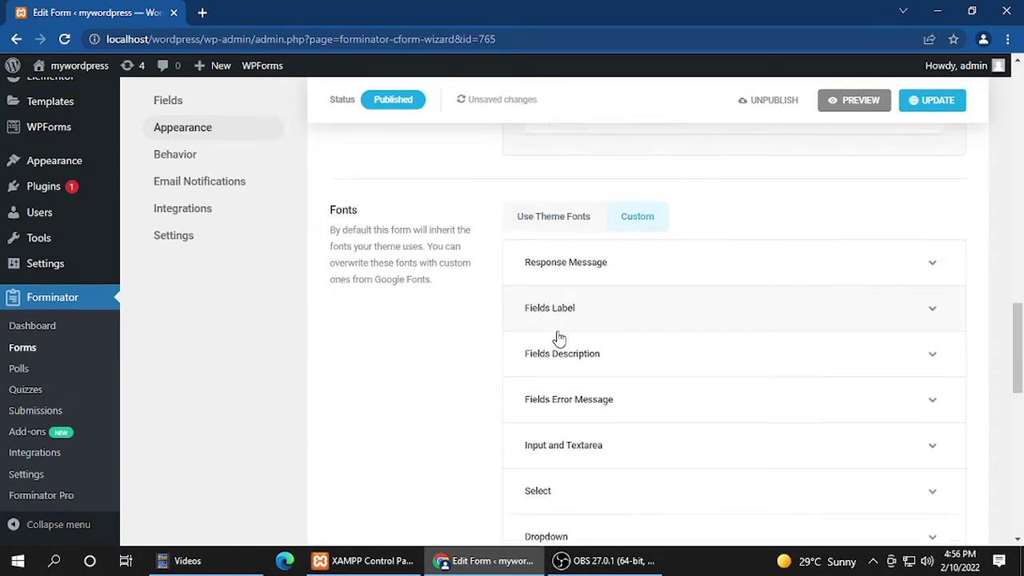
scroll(555, 338, up, 3)
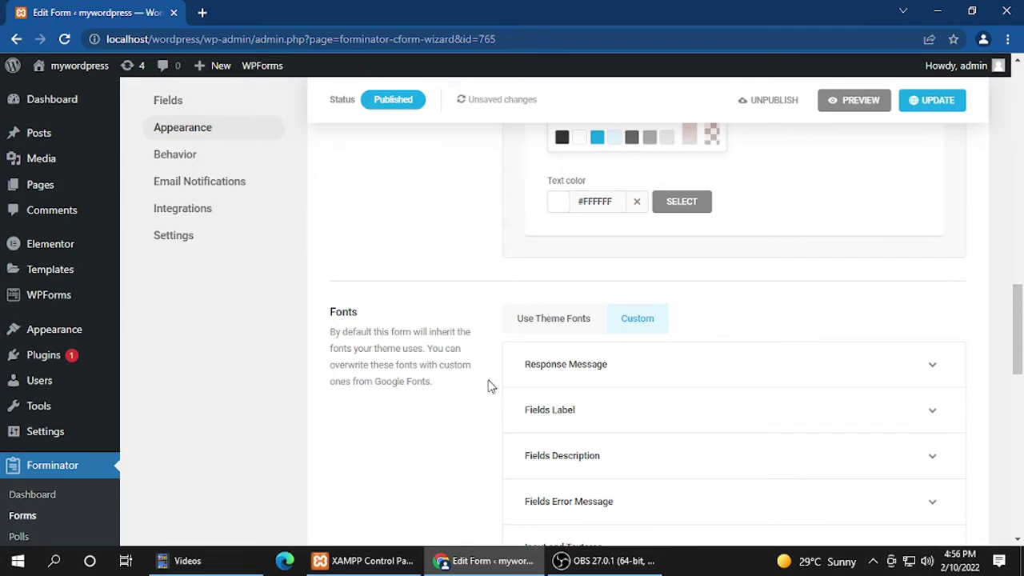
Look over the form container's padding, border and spacing options and open the form's Behavior settings
scroll(490, 386, down, 8)
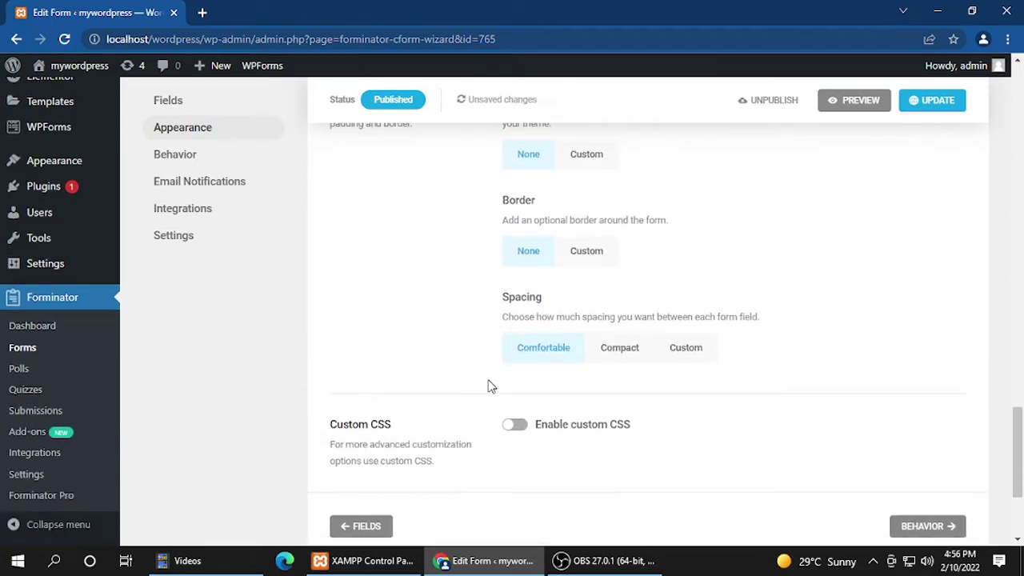
scroll(488, 385, up, 1)
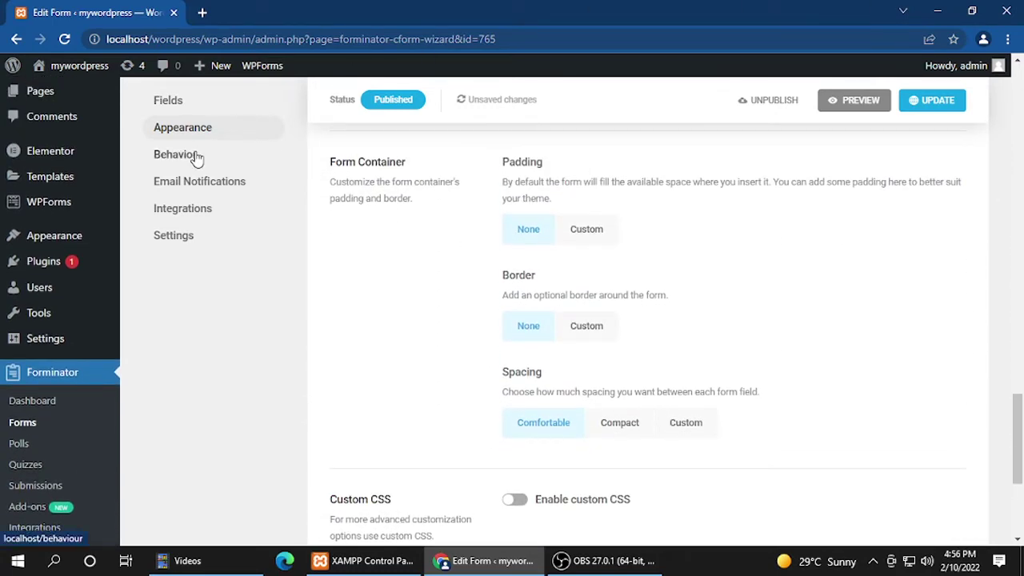
click(178, 154)
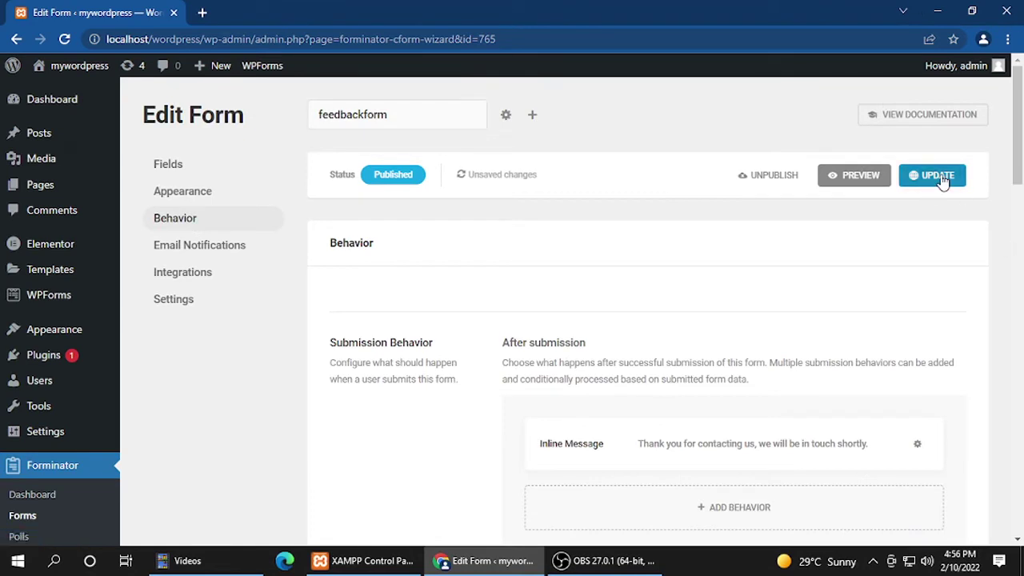
Update the published feedback form and review its Behavior options for submission, validation, loader, autofill, security, lifespan and rendering
click(941, 176)
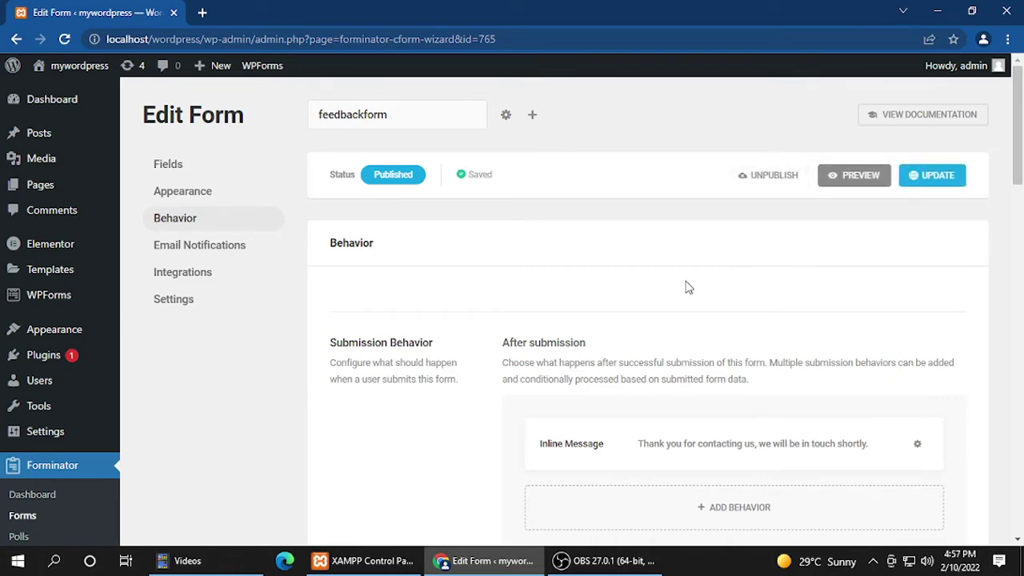
scroll(640, 297, down, 3)
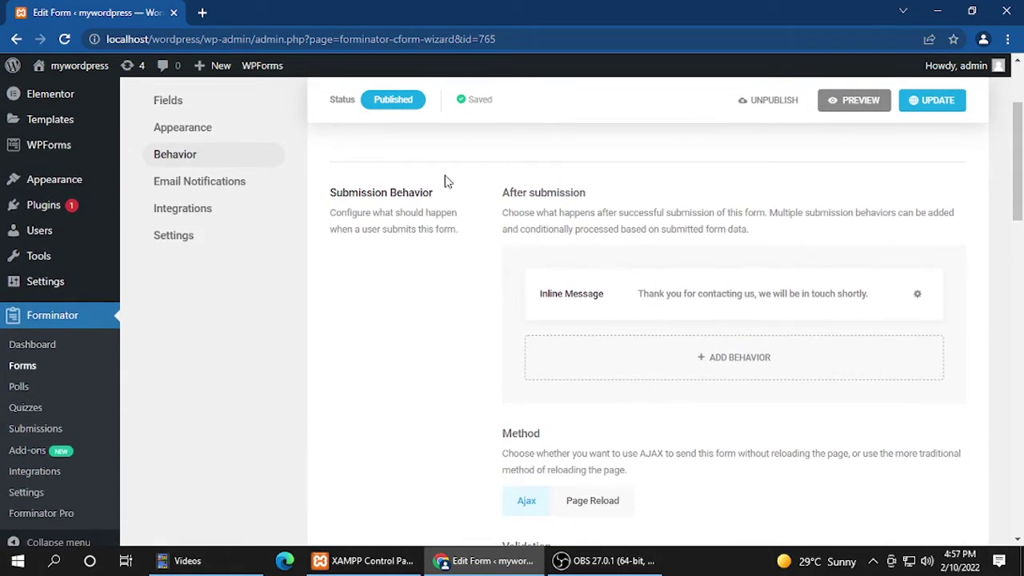
scroll(600, 232, down, 1)
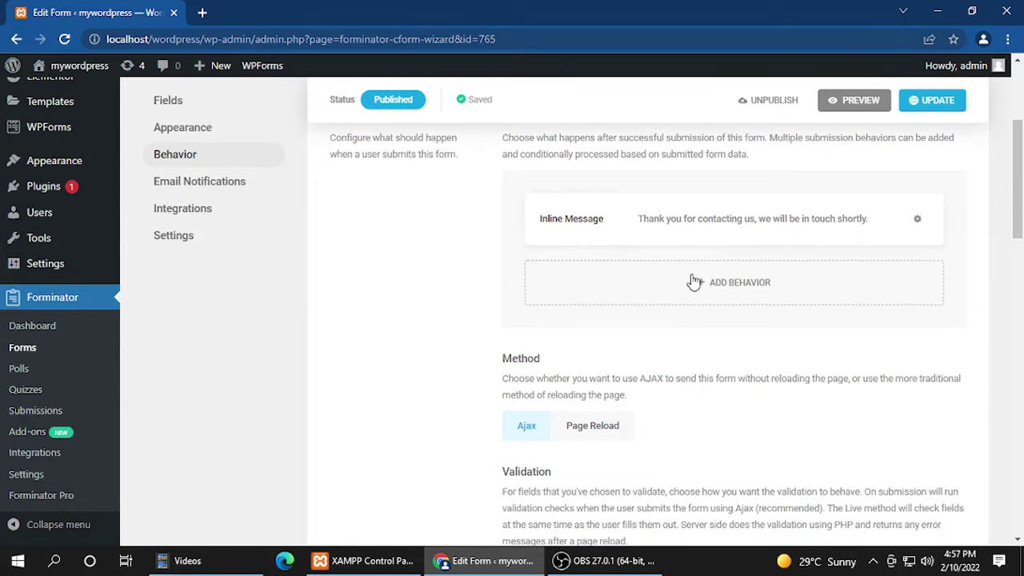
scroll(647, 279, up, 2)
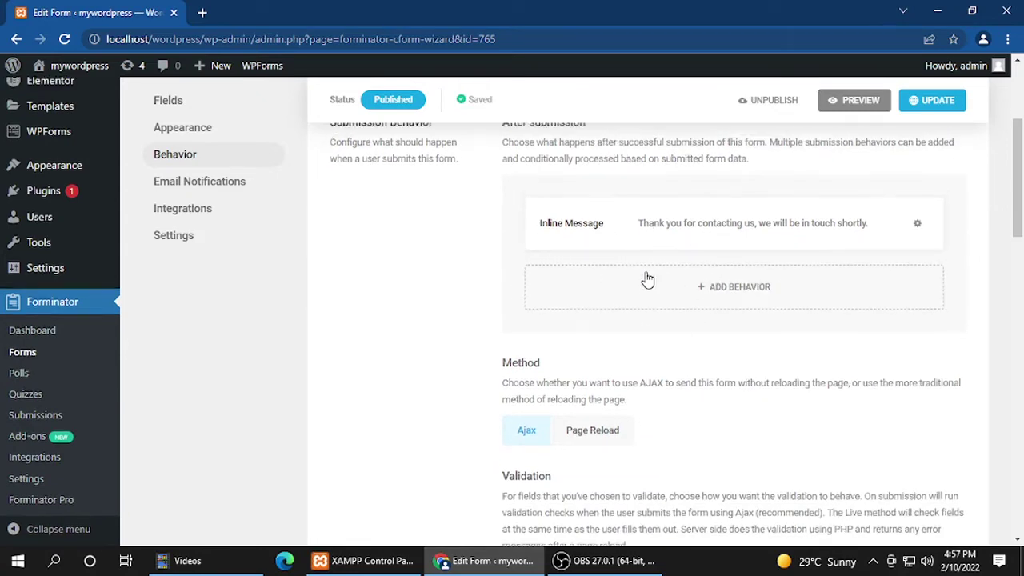
scroll(706, 354, down, 1)
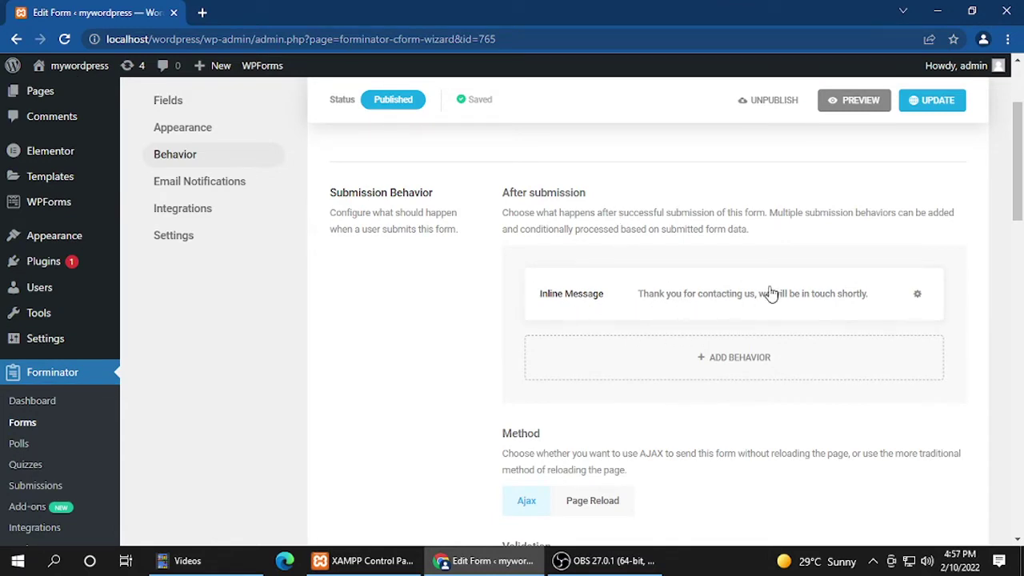
scroll(720, 328, down, 4)
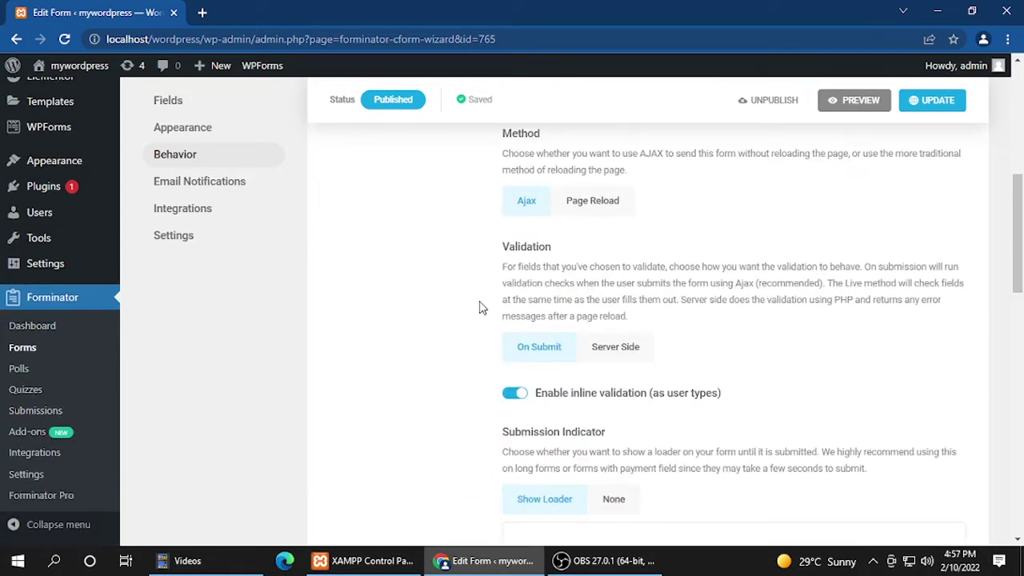
scroll(663, 311, down, 4)
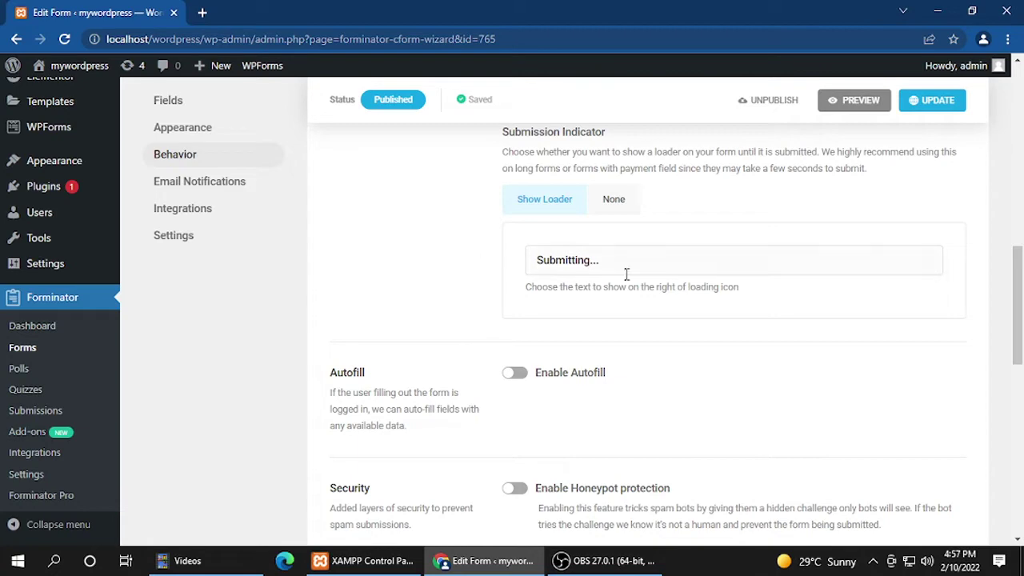
scroll(609, 300, down, 5)
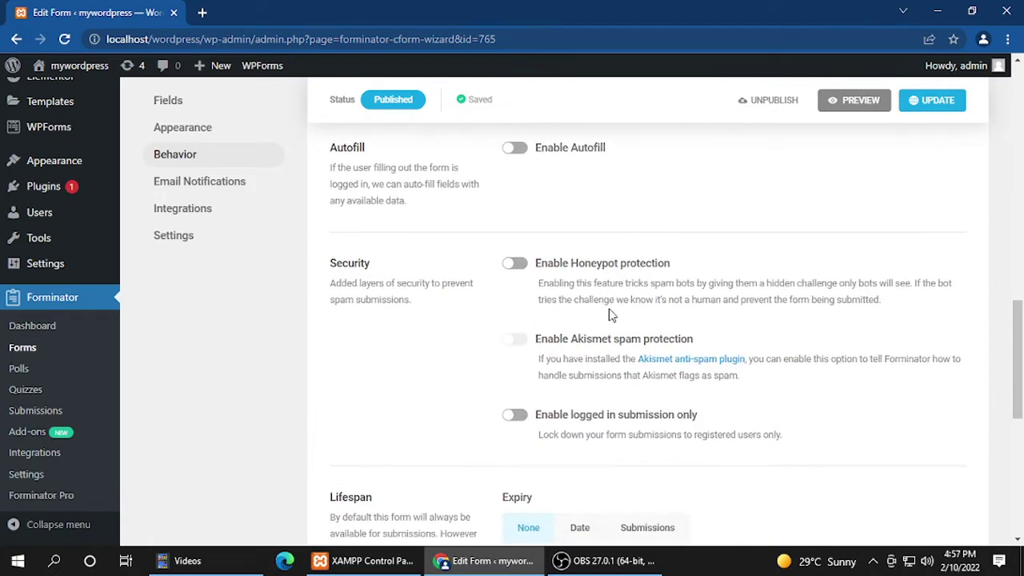
scroll(610, 316, down, 1)
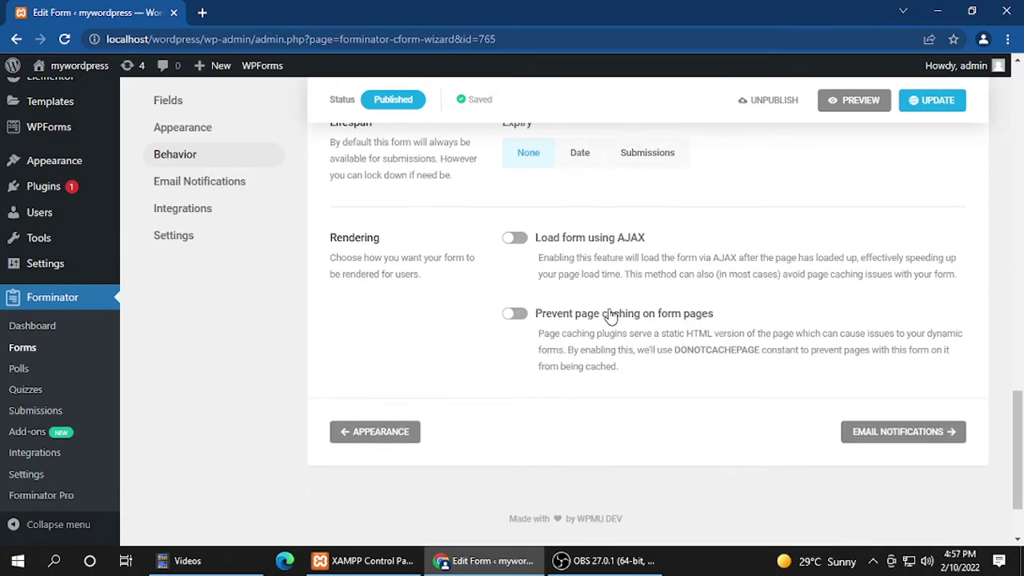
Look over the form's Email Notifications settings and the options for adding a new email notification, without adding one
click(226, 186)
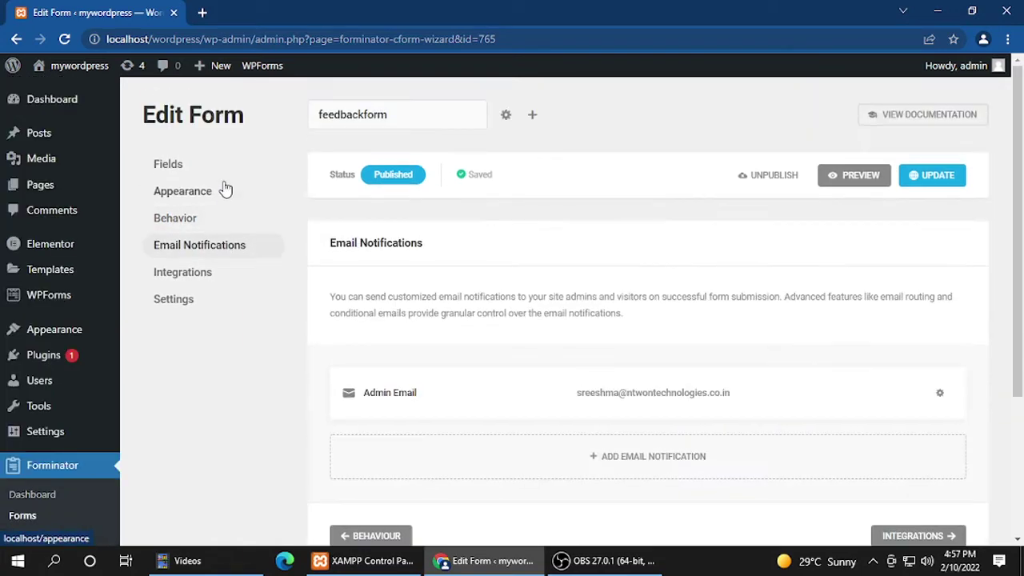
scroll(586, 312, down, 1)
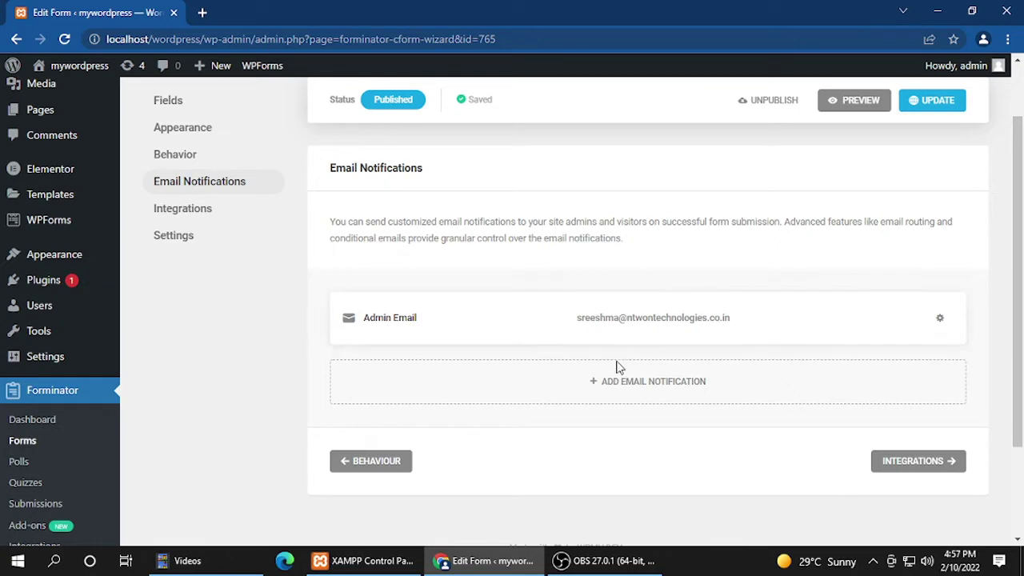
click(592, 387)
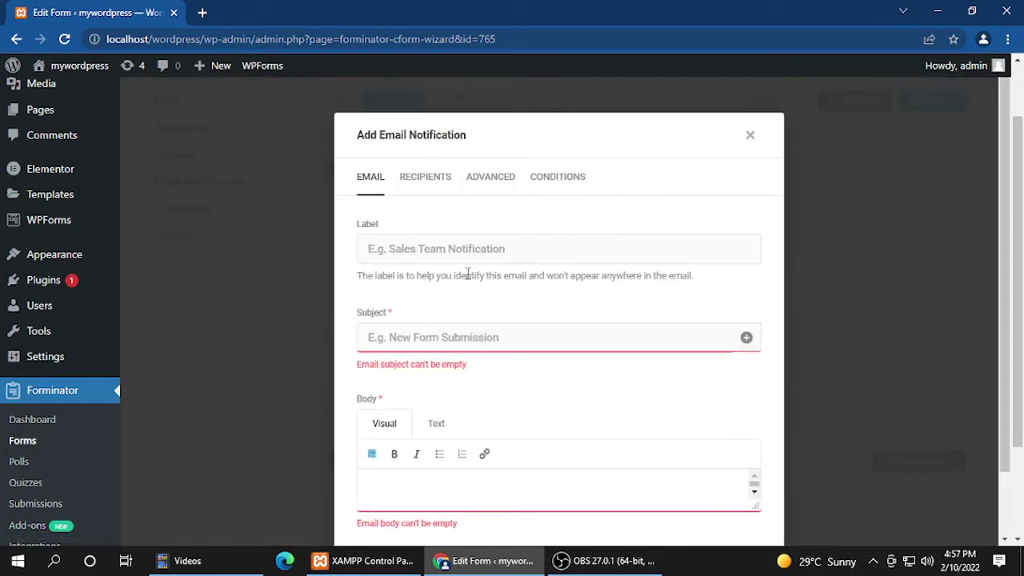
click(750, 138)
scroll(452, 304, down, 3)
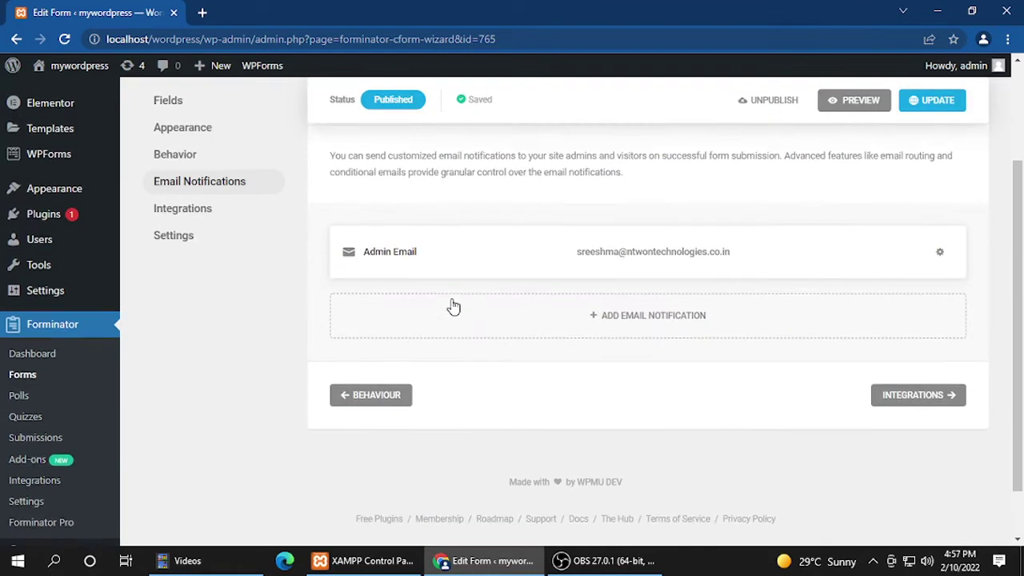
scroll(537, 328, up, 3)
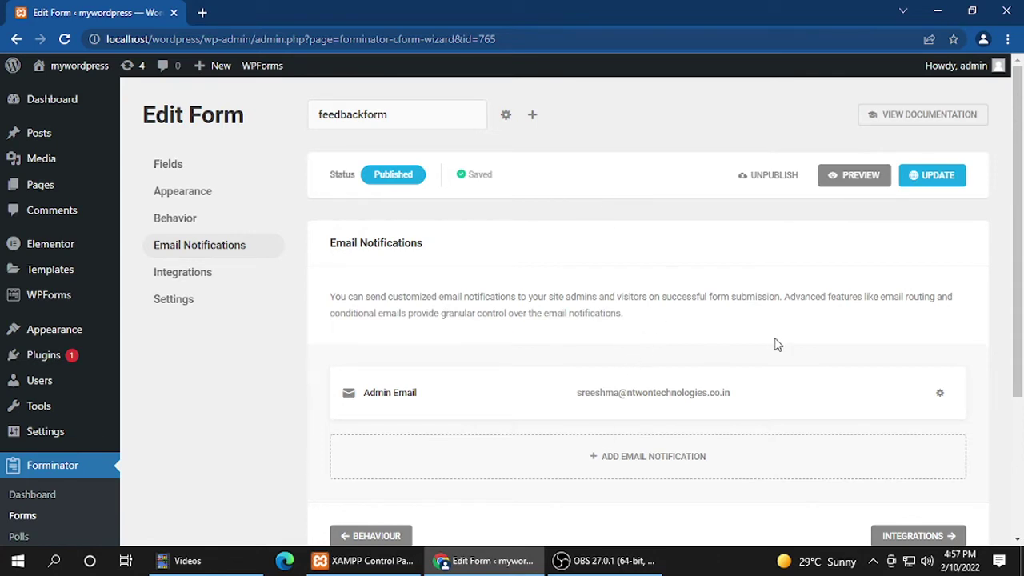
Update the form and copy the feedbackform shortcode from the Forminator dashboard
click(945, 184)
scroll(486, 216, down, 3)
scroll(486, 217, up, 3)
click(40, 468)
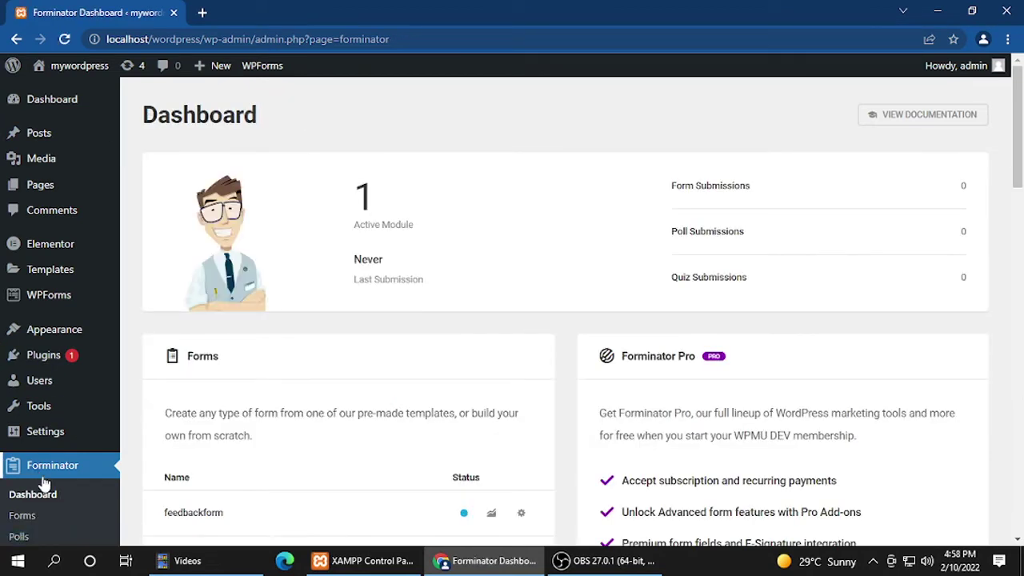
scroll(210, 448, down, 2)
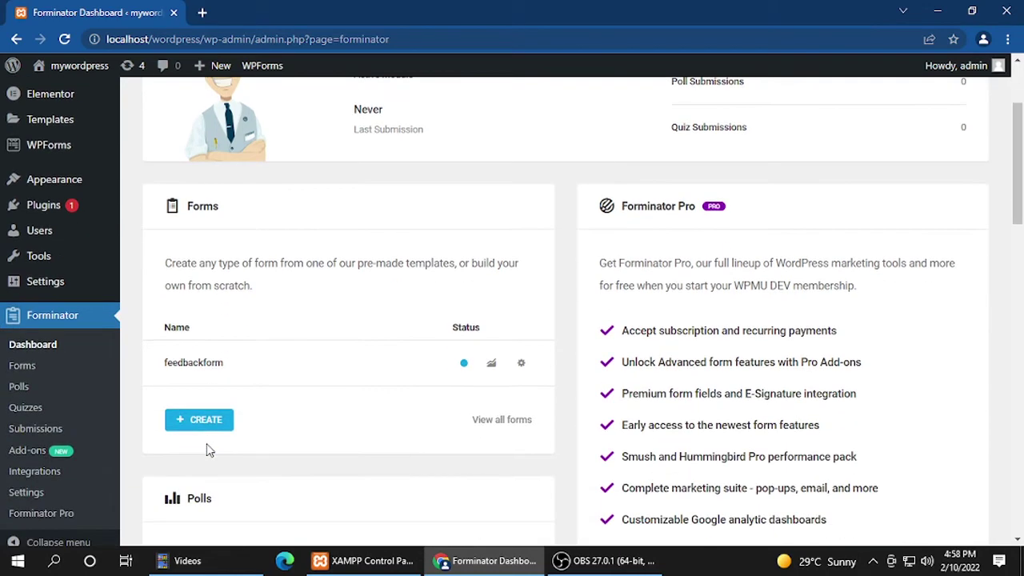
click(521, 364)
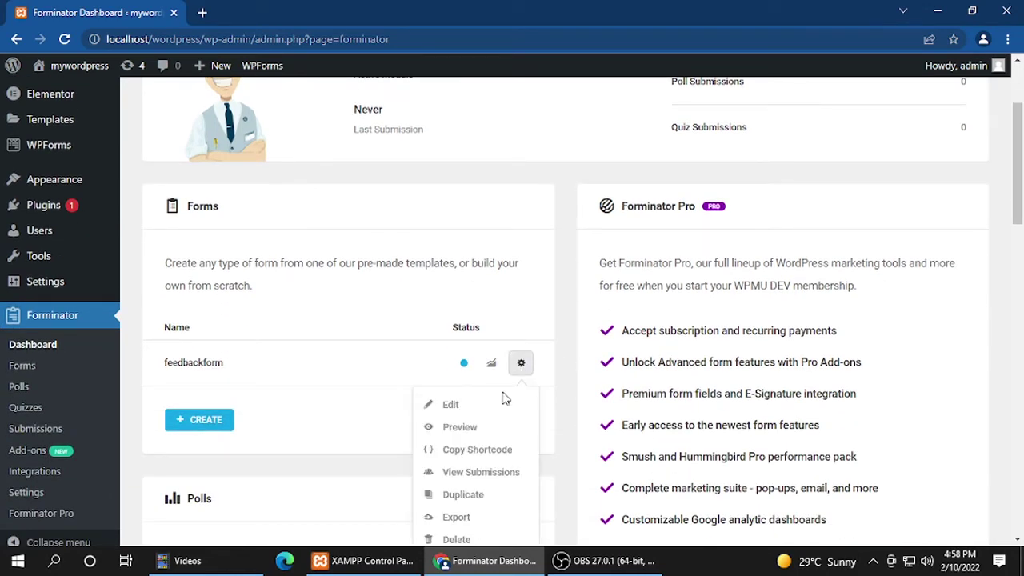
click(466, 452)
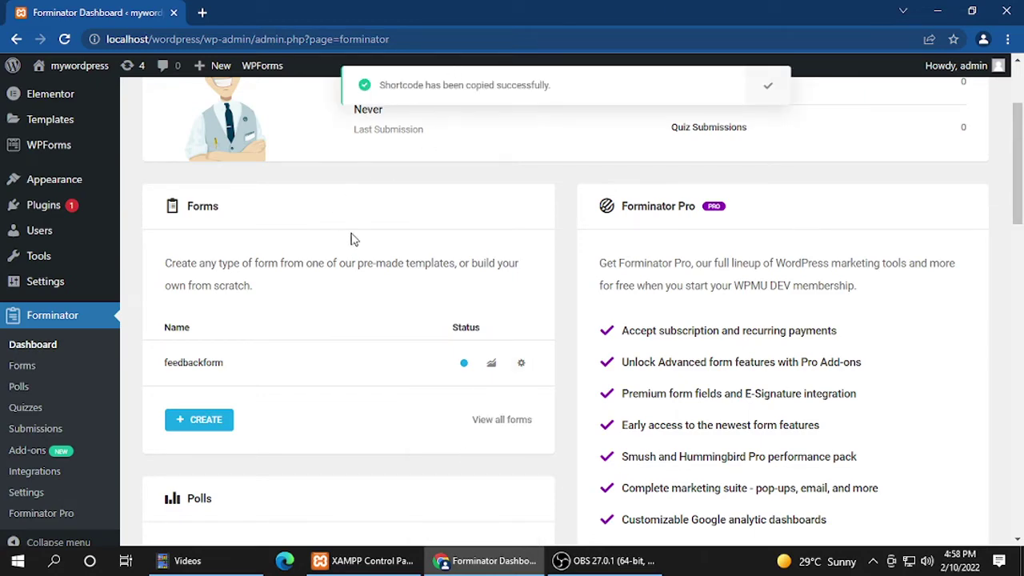
Visit the live mywordpress site and open its Feedback page
scroll(352, 239, down, 2)
mouse_move(38, 231)
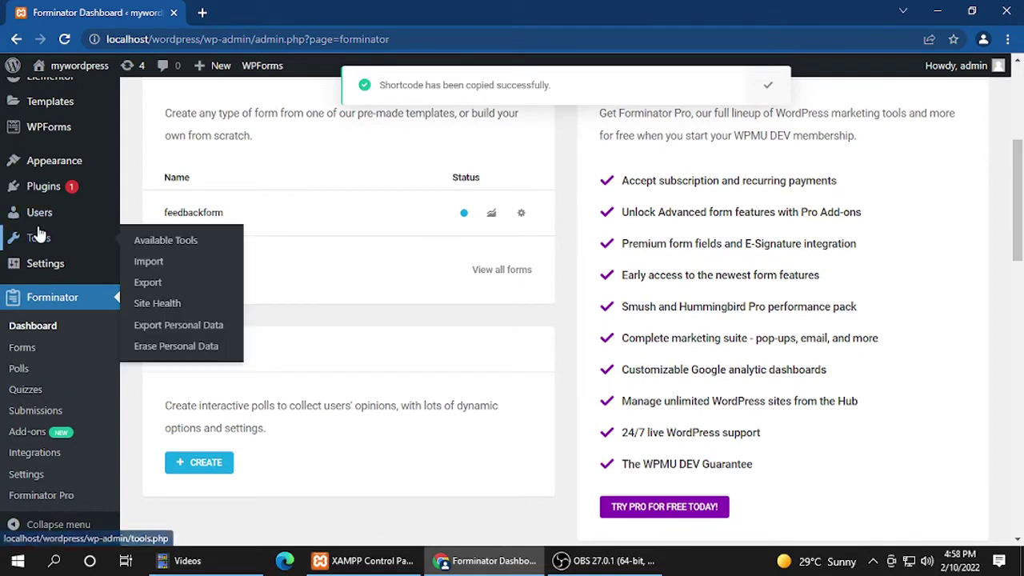
scroll(39, 235, down, 1)
mouse_move(36, 69)
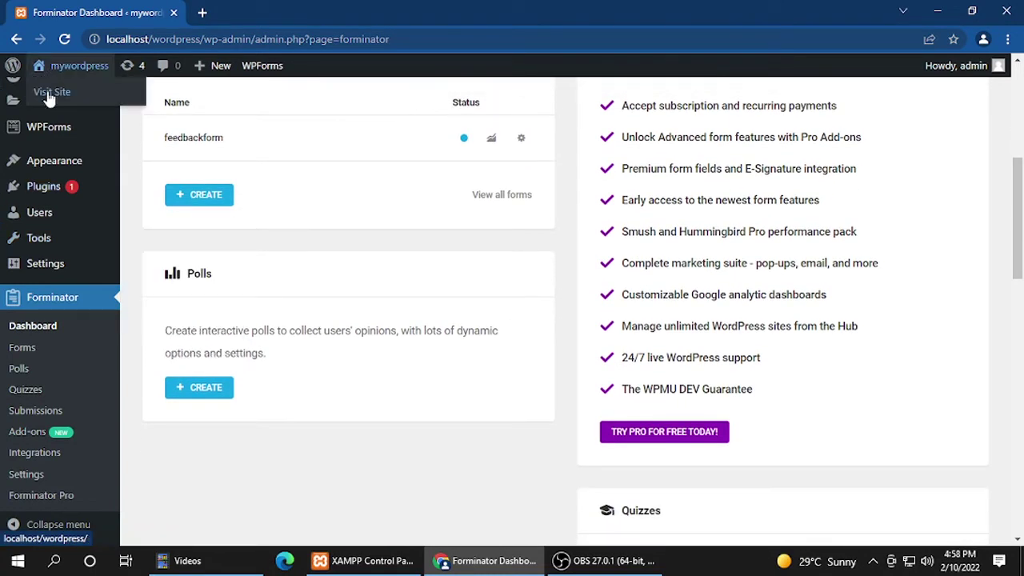
click(50, 94)
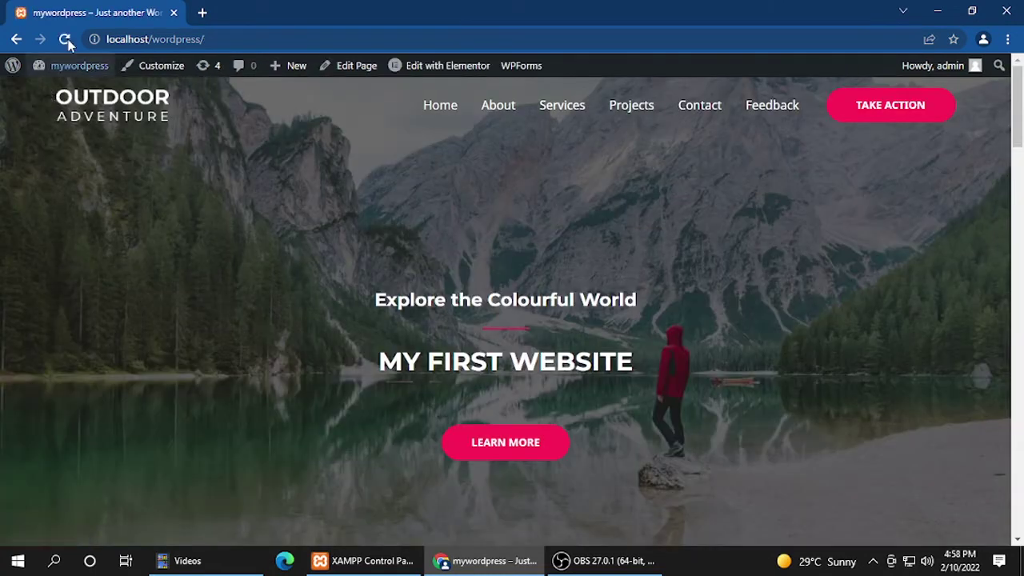
mouse_move(434, 72)
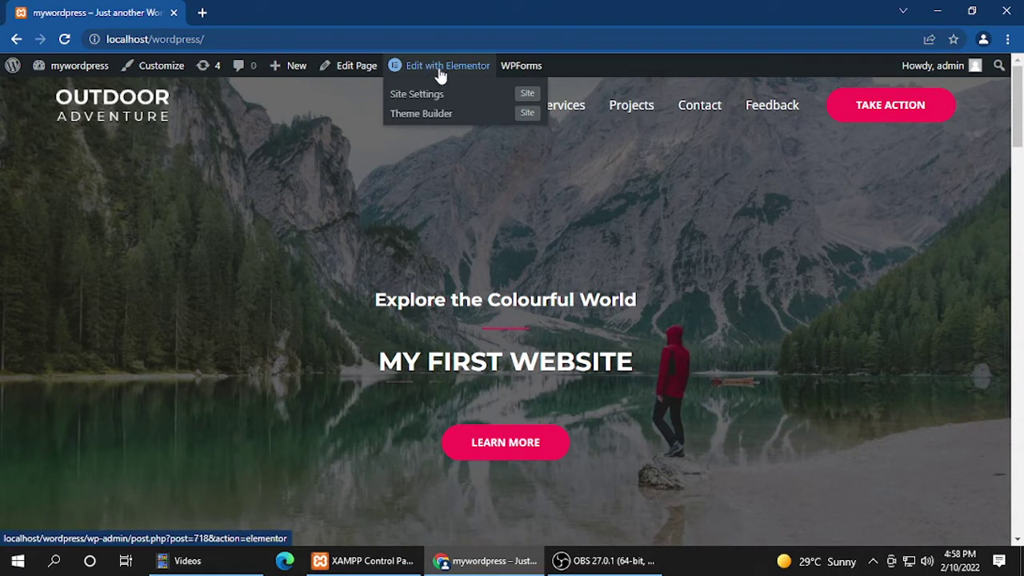
click(766, 112)
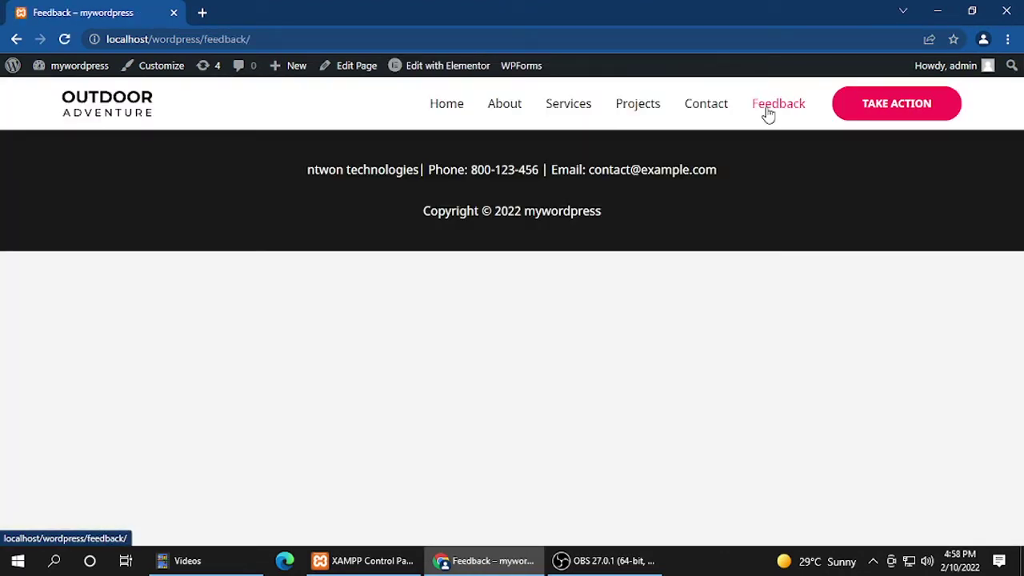
Open the Feedback page for editing and launch it in Elementor
mouse_move(427, 73)
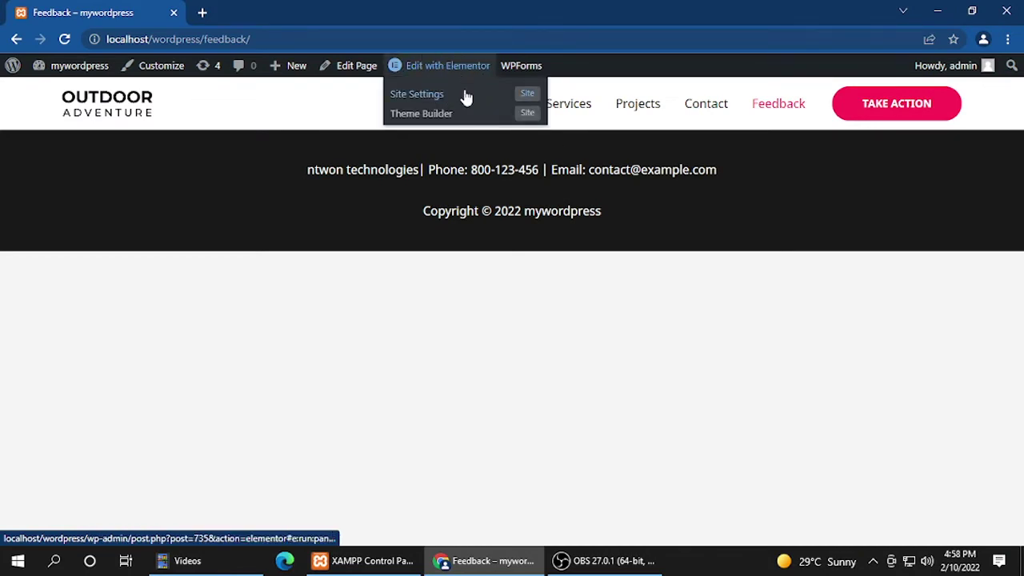
click(348, 72)
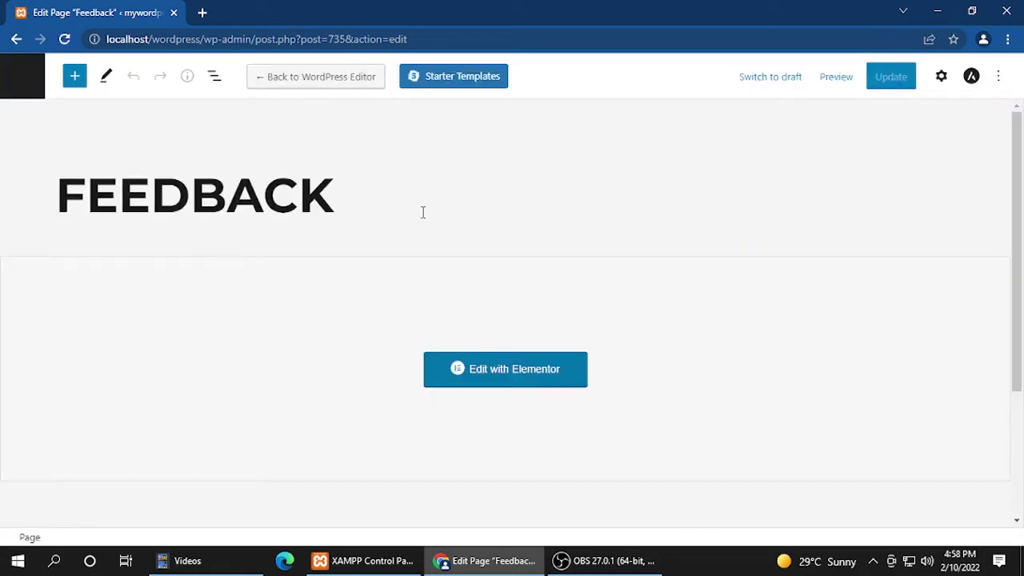
click(501, 376)
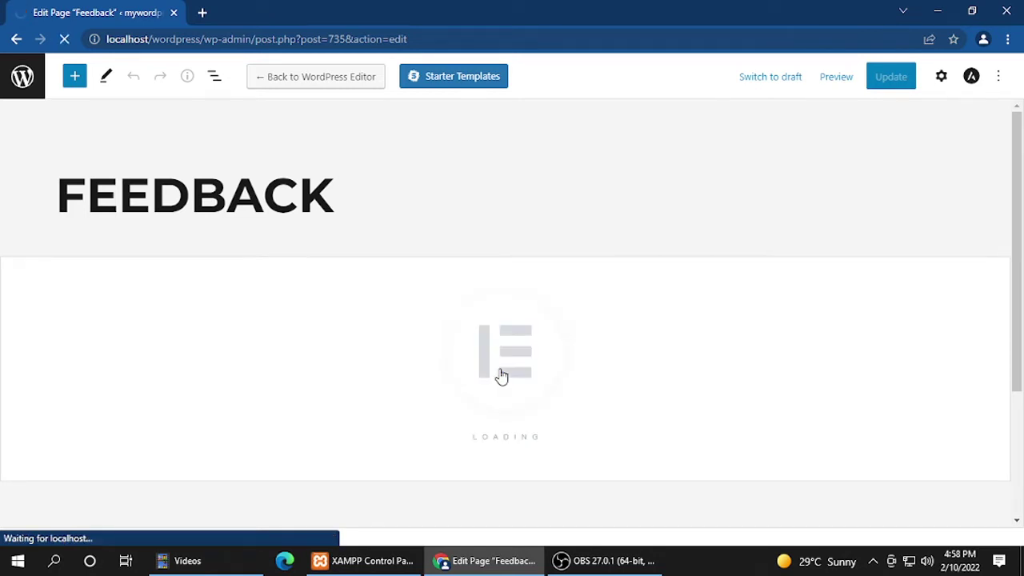